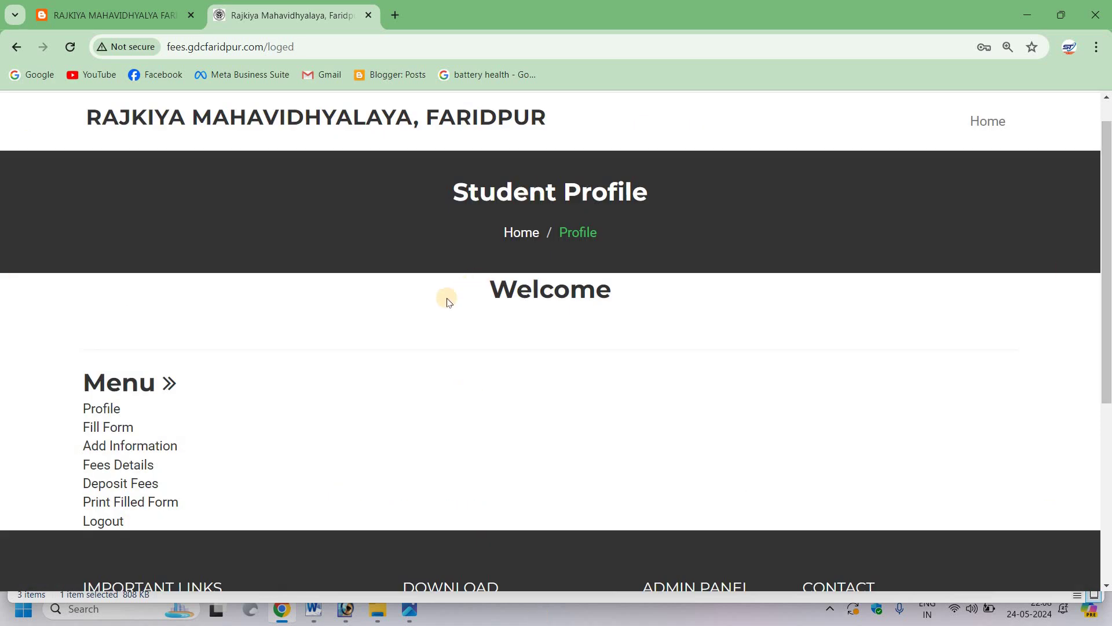
Step: Open the admission application form from the student profile and bring its registration and student detail fields into view
{"action": "left_click_drag", "start_coordinate": [1108, 259], "coordinate": [1108, 272]}
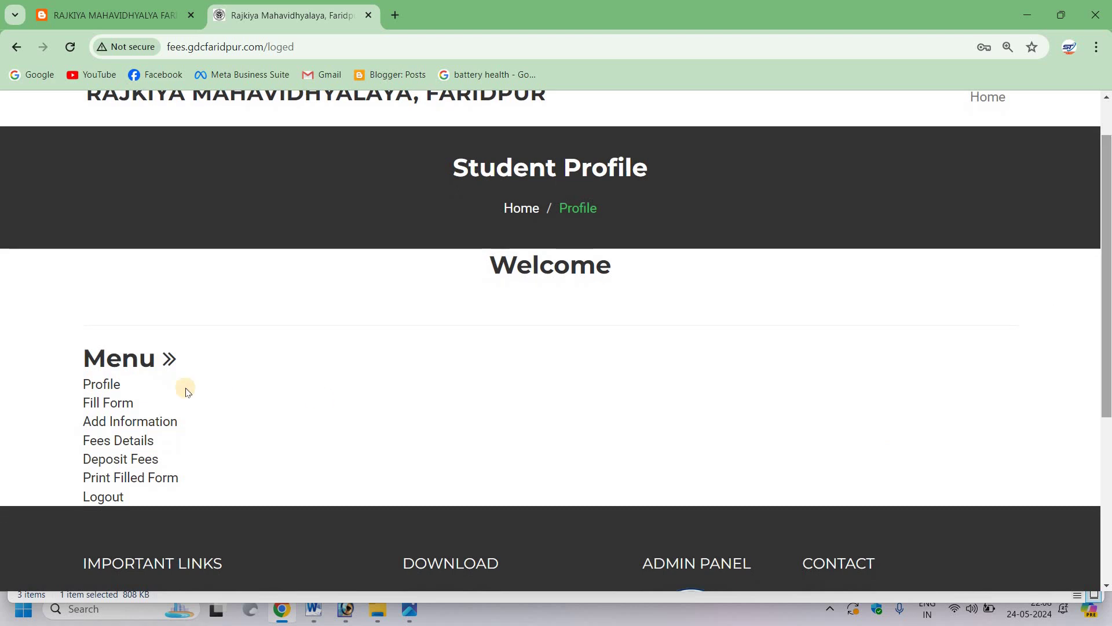
{"action": "left_click", "coordinate": [111, 408]}
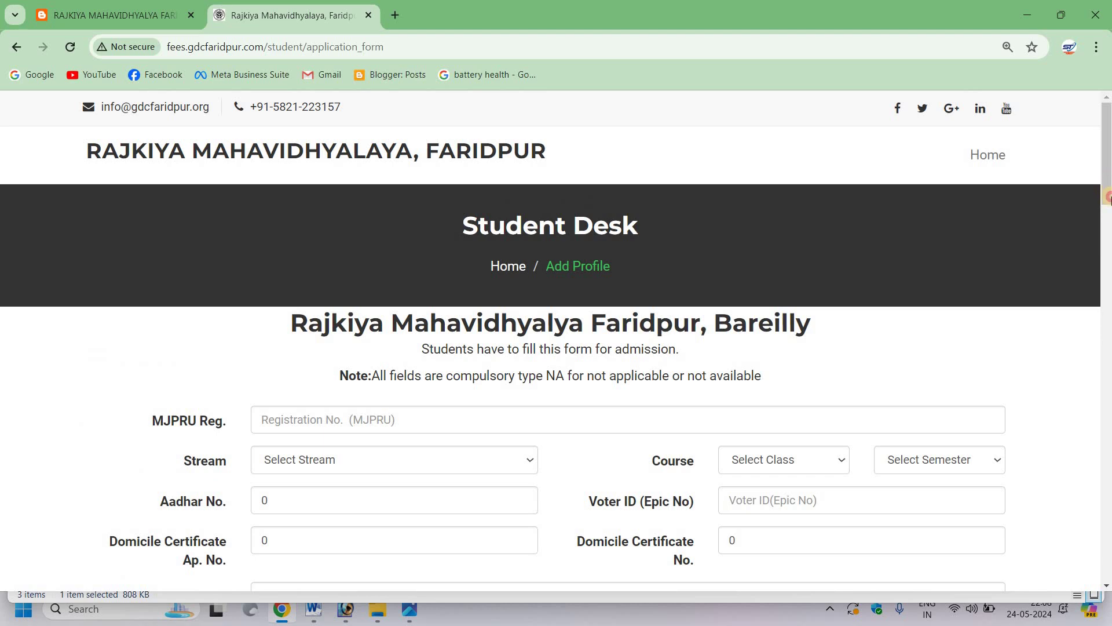
{"action": "left_click_drag", "start_coordinate": [1108, 197], "coordinate": [758, 261]}
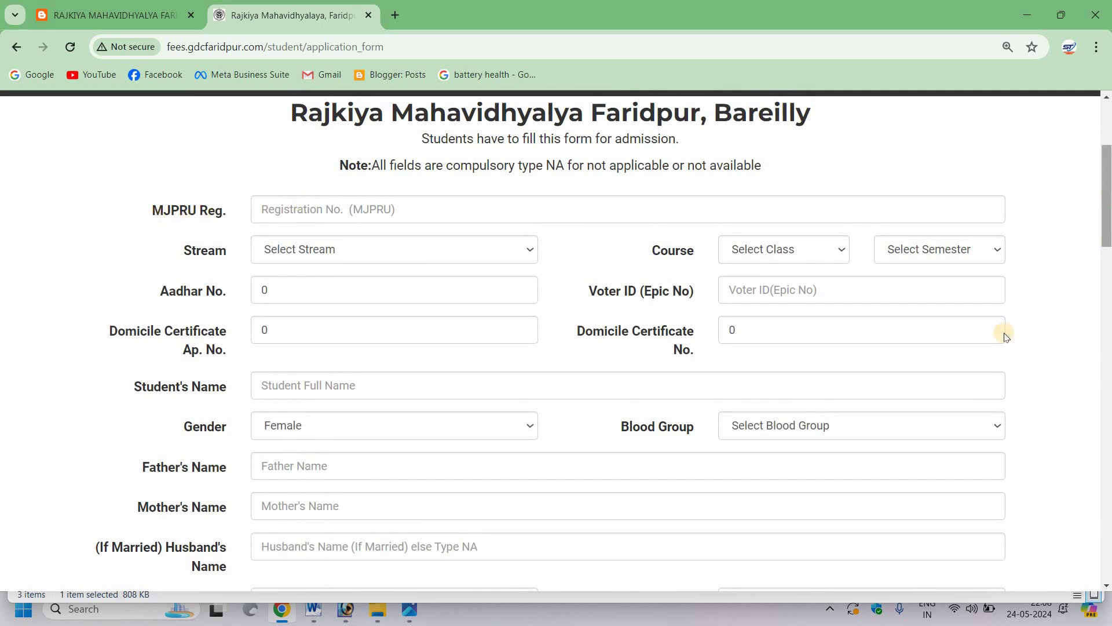
Step: Switch to Photos to examine the application number area of the sample MJPRU form in 2.jpg, and return to the admission form
{"action": "left_click", "coordinate": [415, 621]}
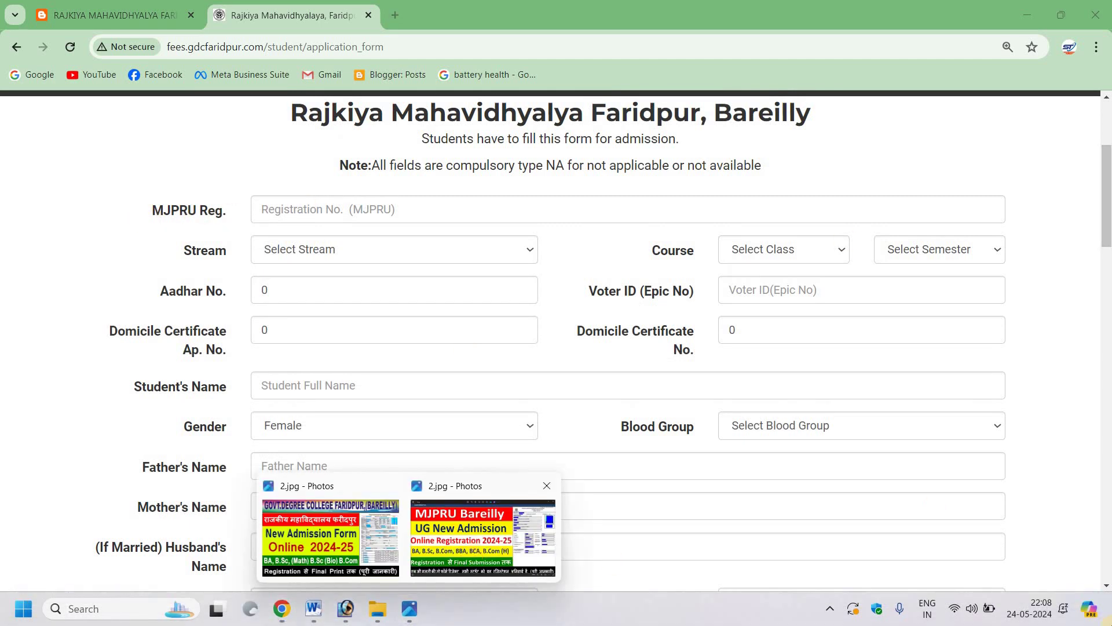
{"action": "left_click", "coordinate": [477, 552]}
{"action": "scroll", "coordinate": [890, 272], "scroll_direction": "up", "scroll_amount": 5}
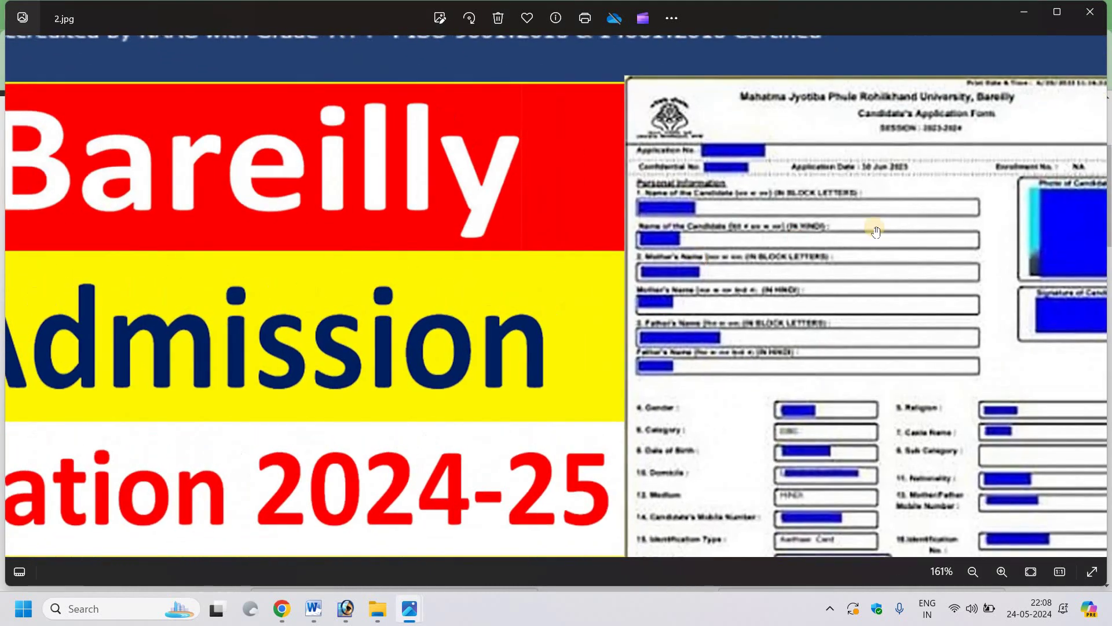
{"action": "scroll", "coordinate": [693, 241], "scroll_direction": "up", "scroll_amount": 5}
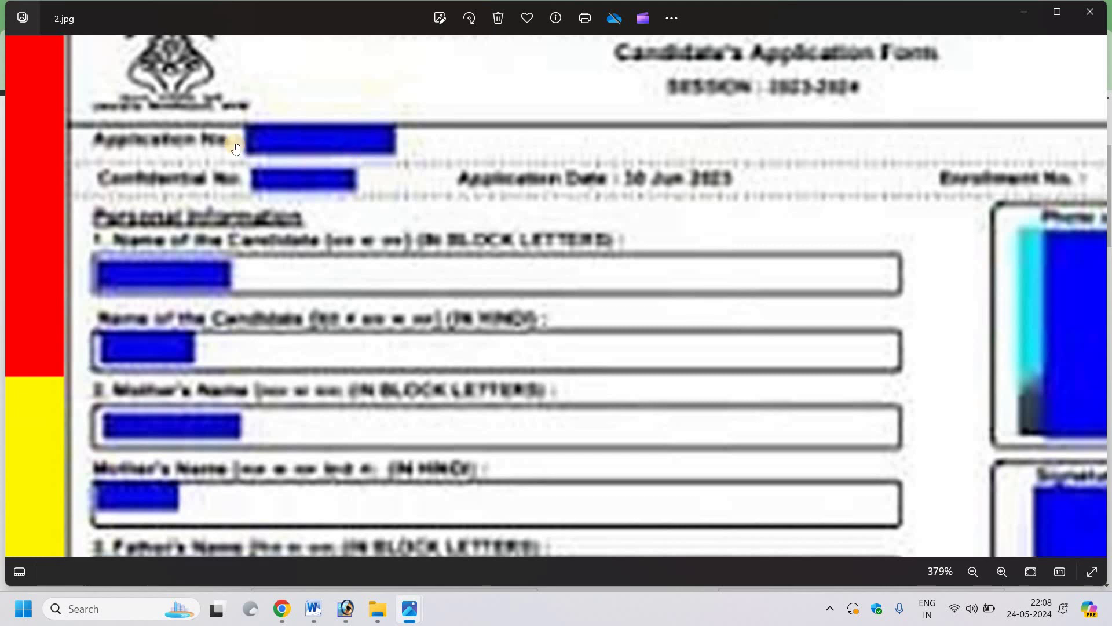
{"action": "scroll", "coordinate": [287, 203], "scroll_direction": "down", "scroll_amount": 10}
{"action": "left_click", "coordinate": [282, 608]}
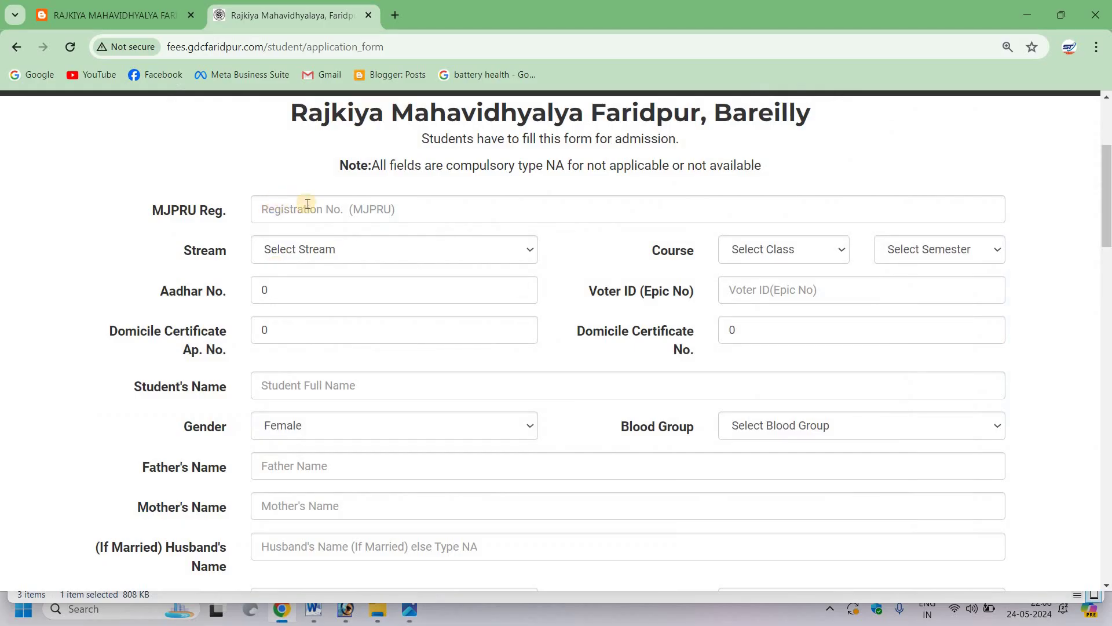
Step: Set the stream to Art and the course to B.A I & II Sem, Sem. One, and enter na for the Voter ID
{"action": "left_click", "coordinate": [342, 253]}
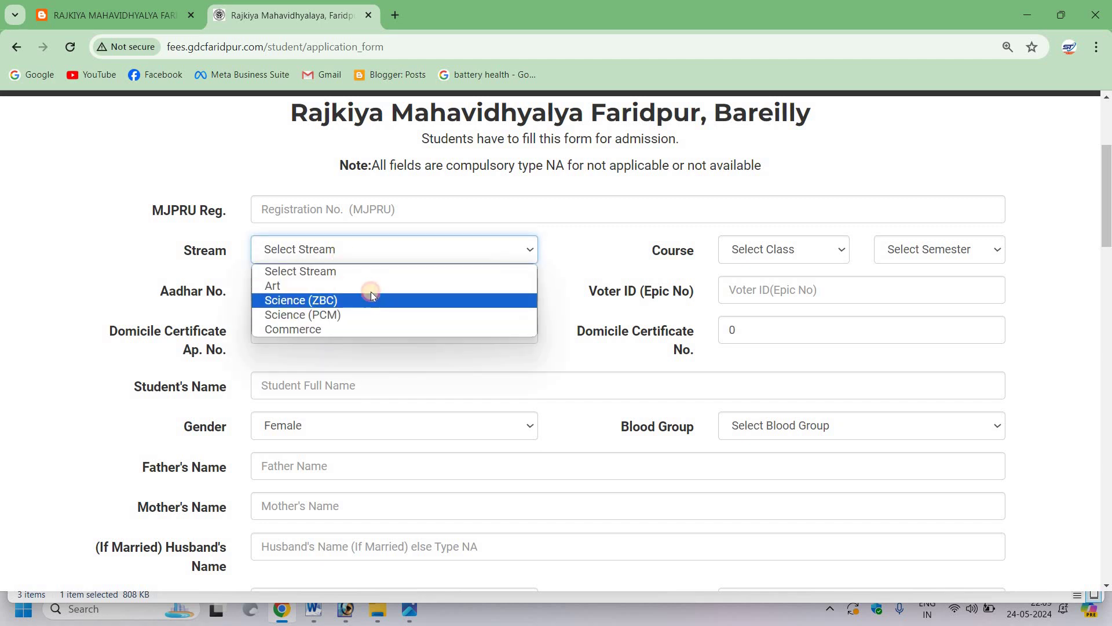
{"action": "key", "text": "Up"}
{"action": "key", "text": "Return"}
{"action": "left_click", "coordinate": [780, 251]}
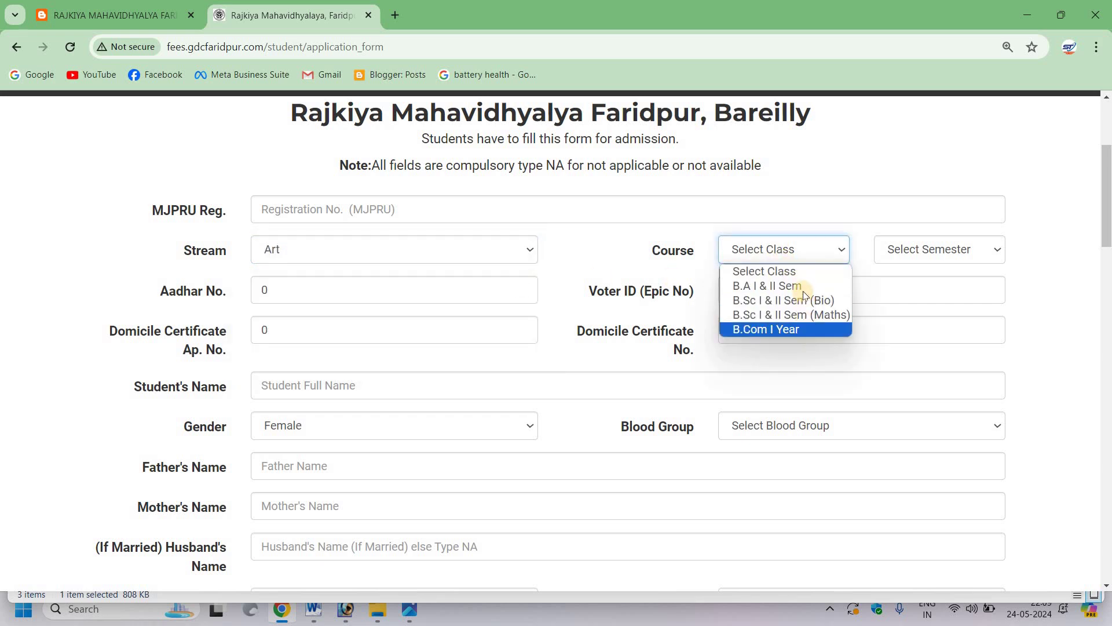
{"action": "left_click", "coordinate": [840, 285]}
{"action": "left_click", "coordinate": [932, 249]}
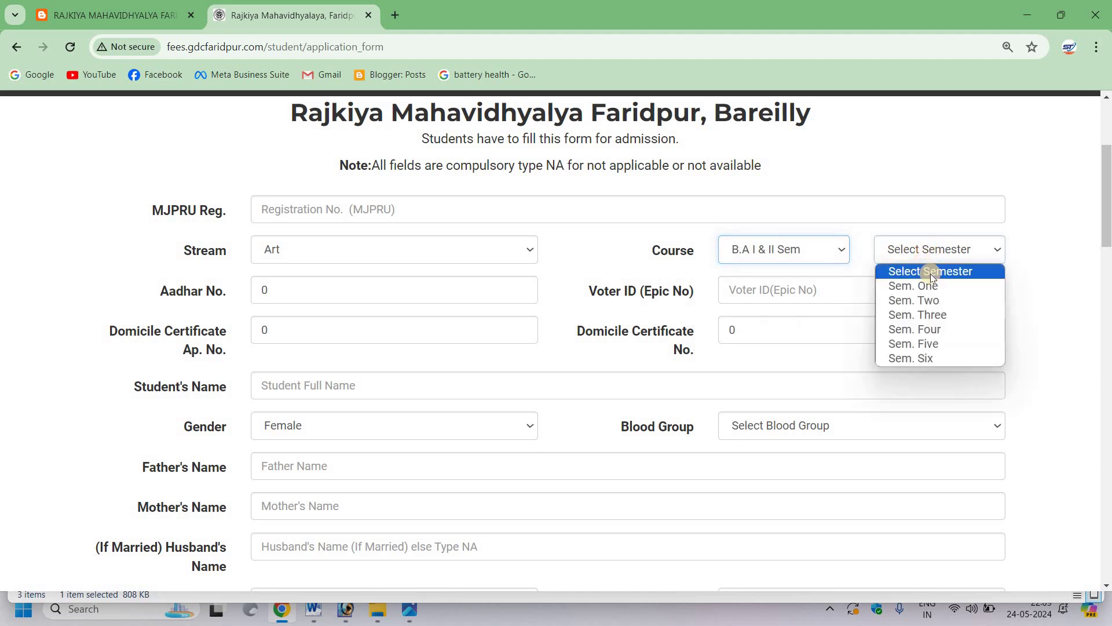
{"action": "key", "text": "Return"}
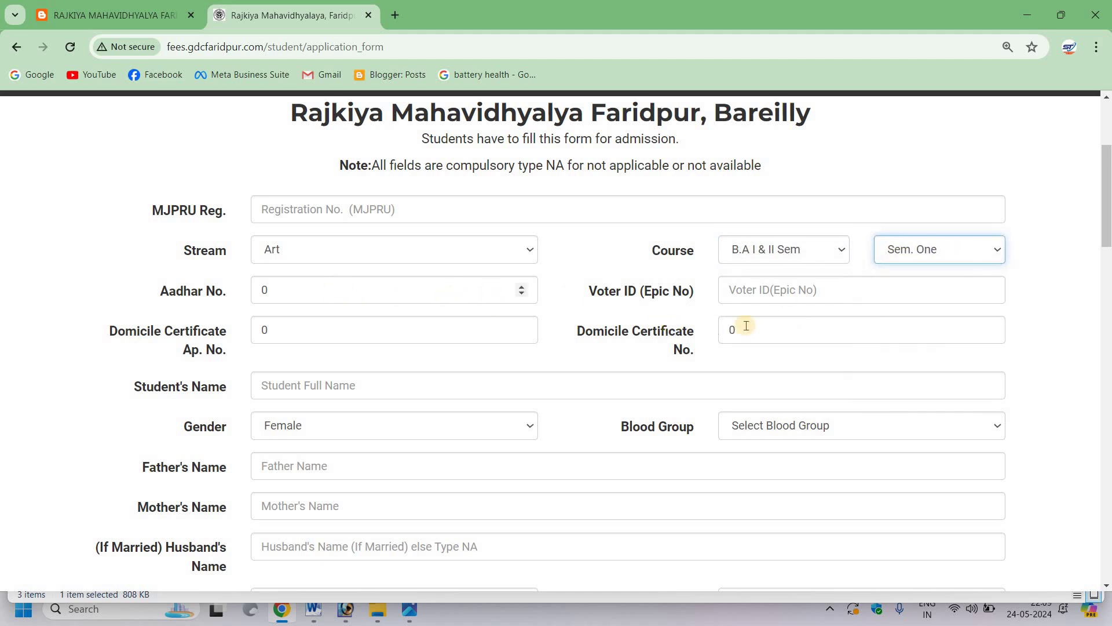
{"action": "left_click", "coordinate": [803, 289]}
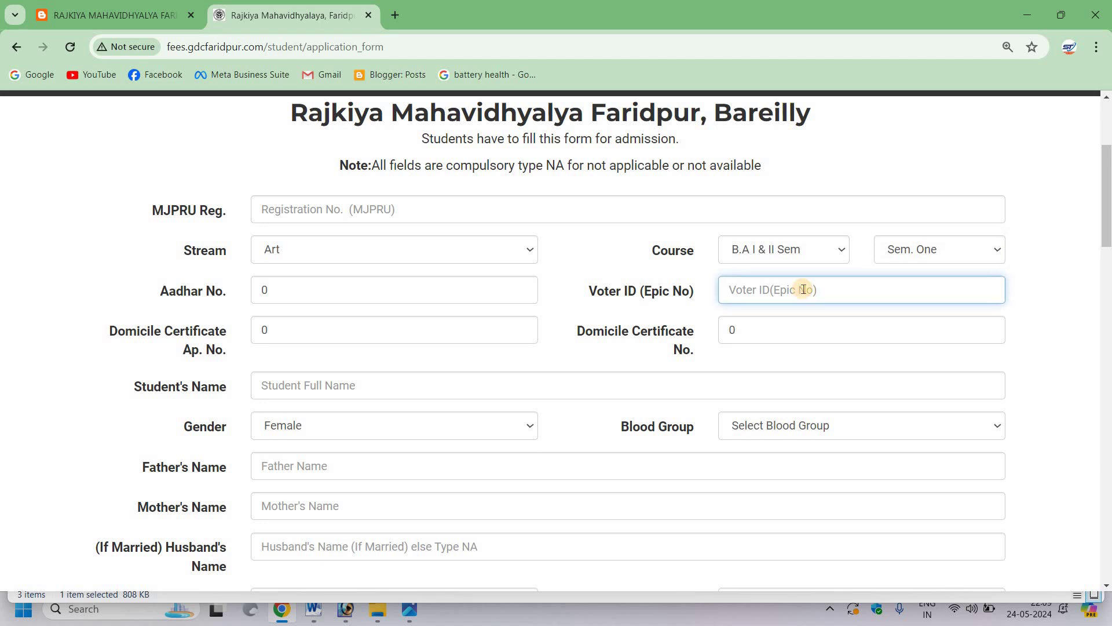
{"action": "type", "text": "na"}
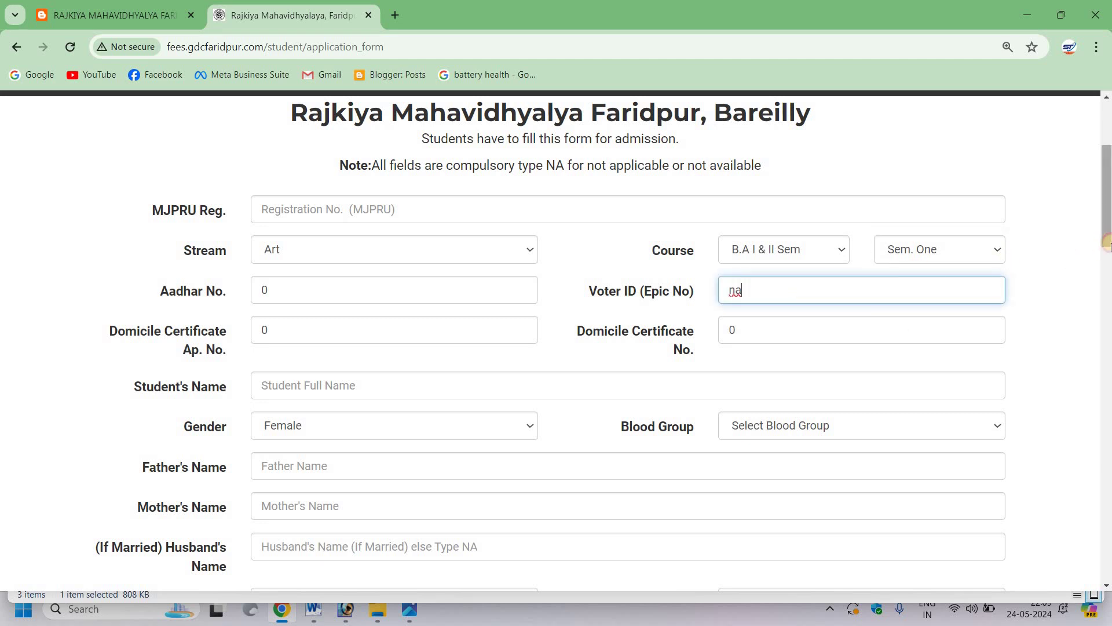
Step: Set the gender to Male and the blood group to Not Available, and enter na for the husband's name
{"action": "scroll", "coordinate": [355, 280], "scroll_direction": "down", "scroll_amount": 1}
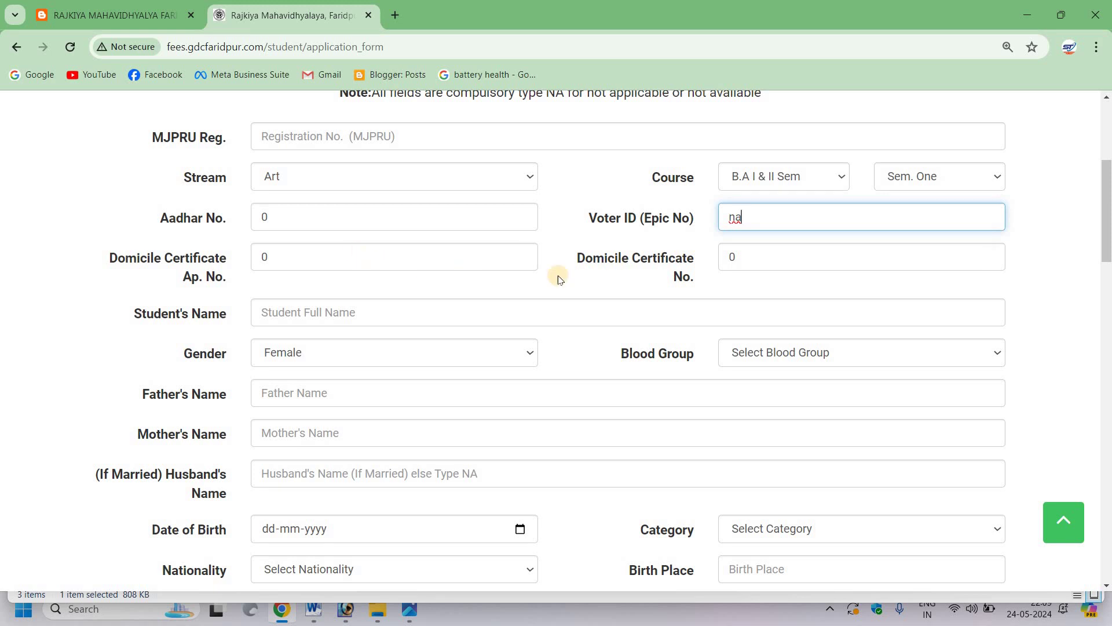
{"action": "scroll", "coordinate": [1021, 243], "scroll_direction": "down", "scroll_amount": 2}
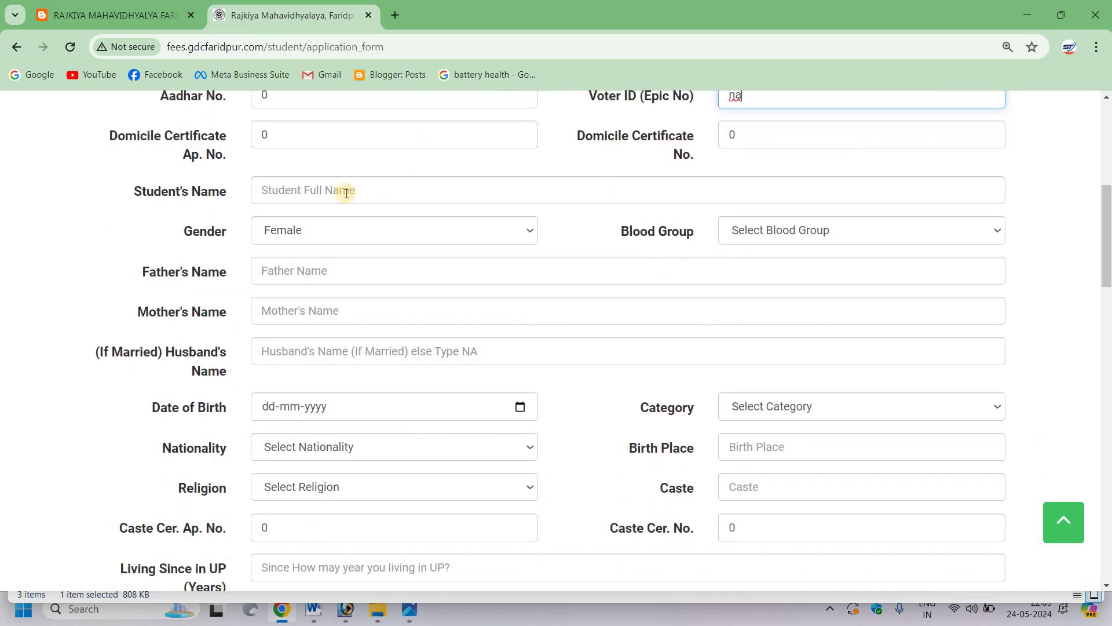
{"action": "left_click", "coordinate": [315, 232]}
{"action": "left_click", "coordinate": [327, 267]}
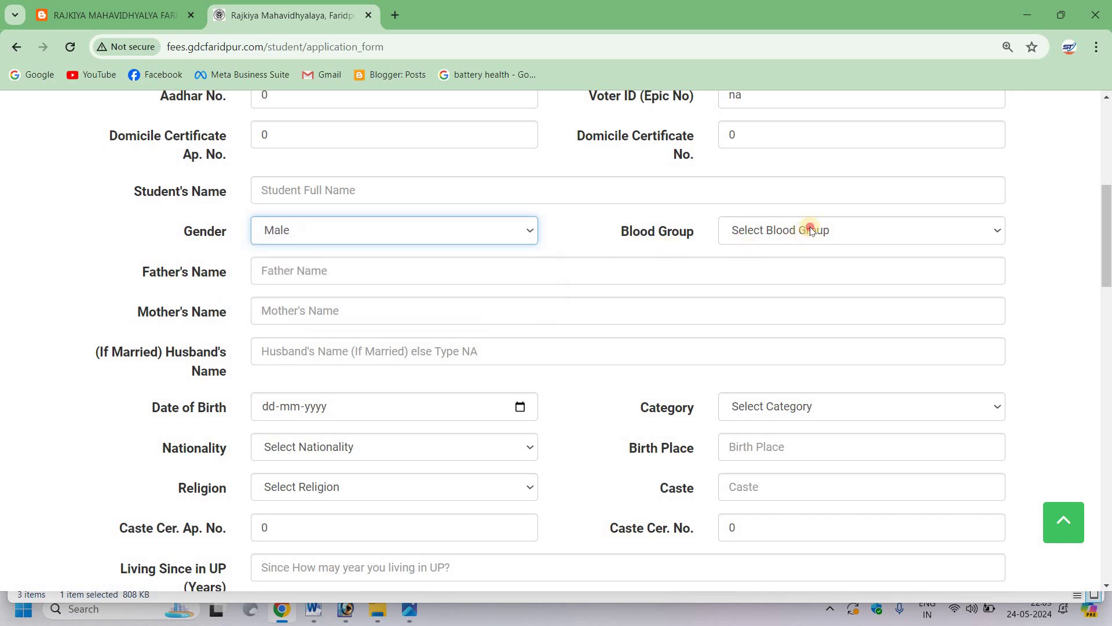
{"action": "left_click", "coordinate": [808, 227]}
{"action": "left_click", "coordinate": [818, 383]}
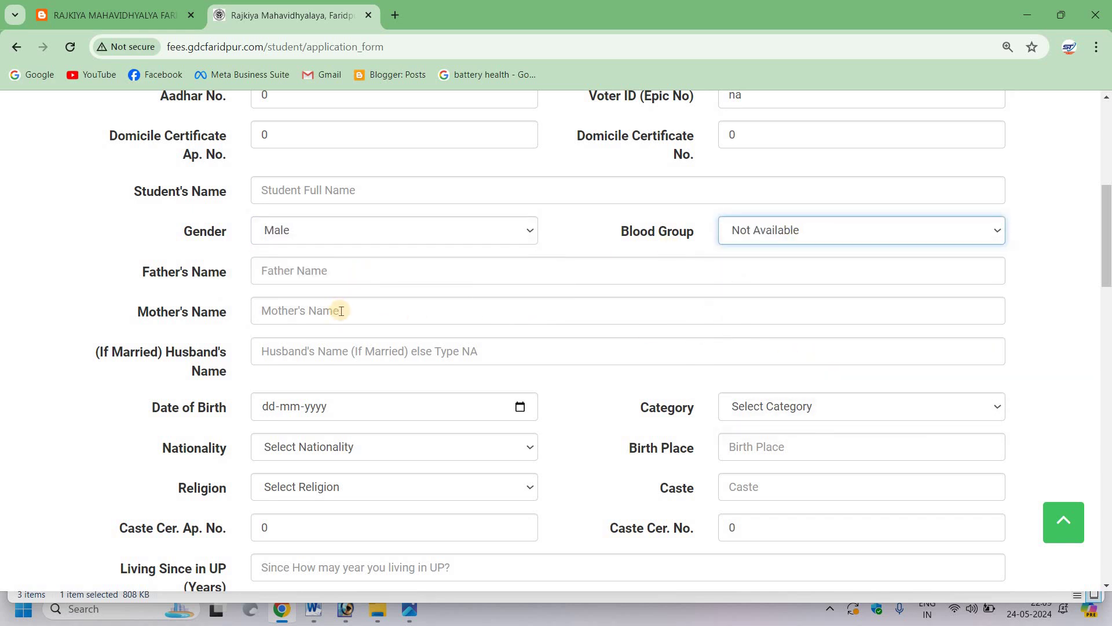
{"action": "left_click", "coordinate": [301, 353]}
{"action": "type", "text": "na"}
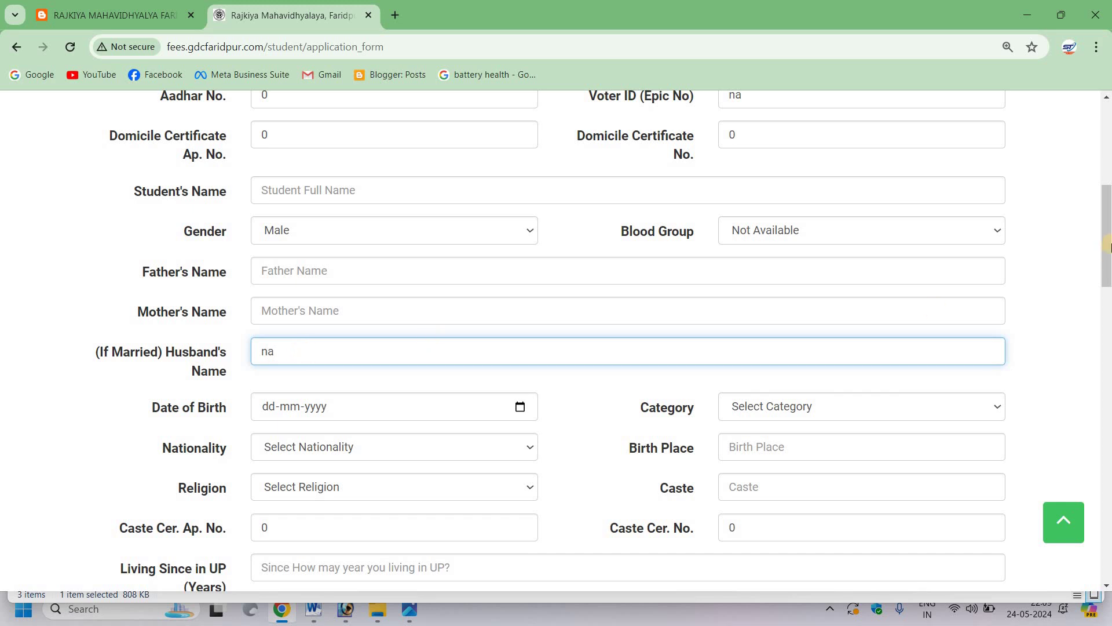
Step: Set the category to General, the nationality to Indian and the religion to Hindu
{"action": "scroll", "coordinate": [277, 200], "scroll_direction": "down", "scroll_amount": 3}
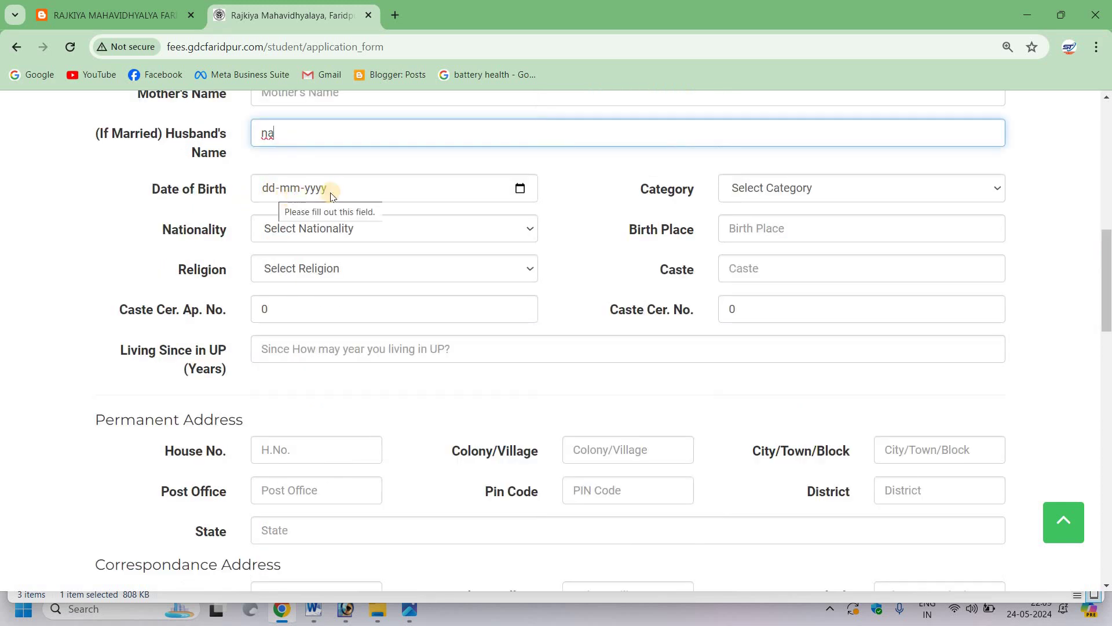
{"action": "left_click", "coordinate": [871, 189]}
{"action": "left_click", "coordinate": [388, 234]}
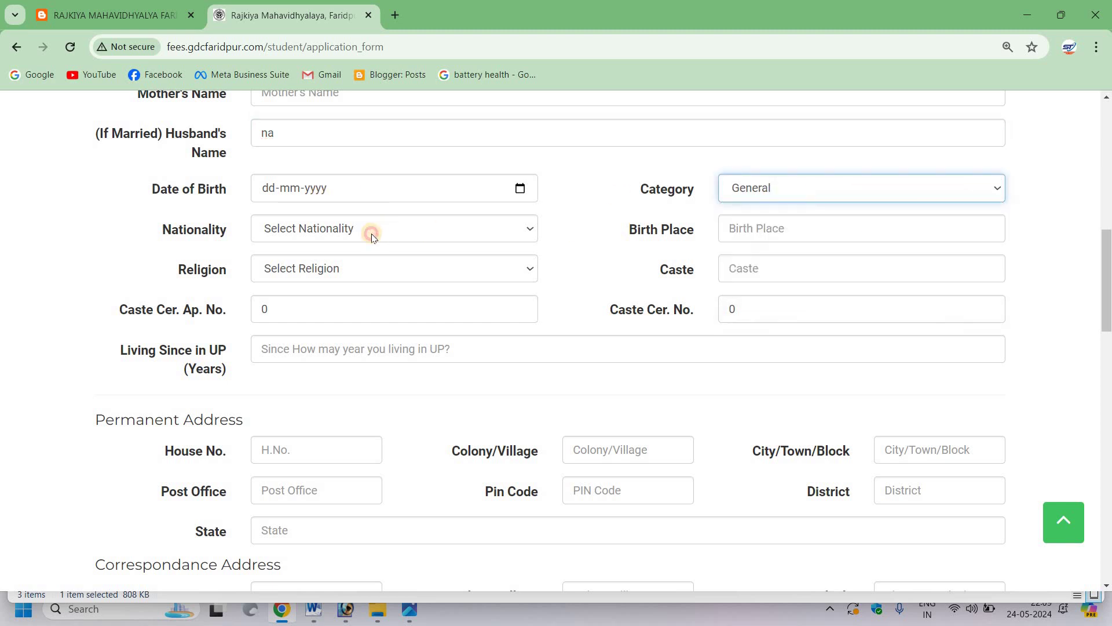
{"action": "left_click", "coordinate": [371, 232]}
{"action": "left_click", "coordinate": [517, 262]}
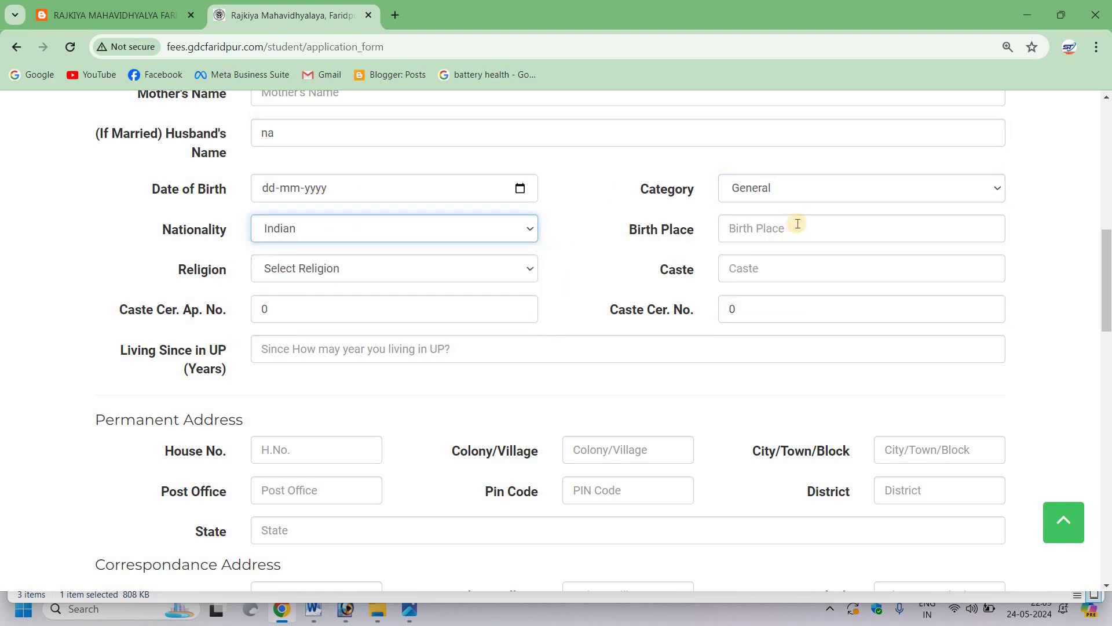
{"action": "left_click", "coordinate": [797, 223]}
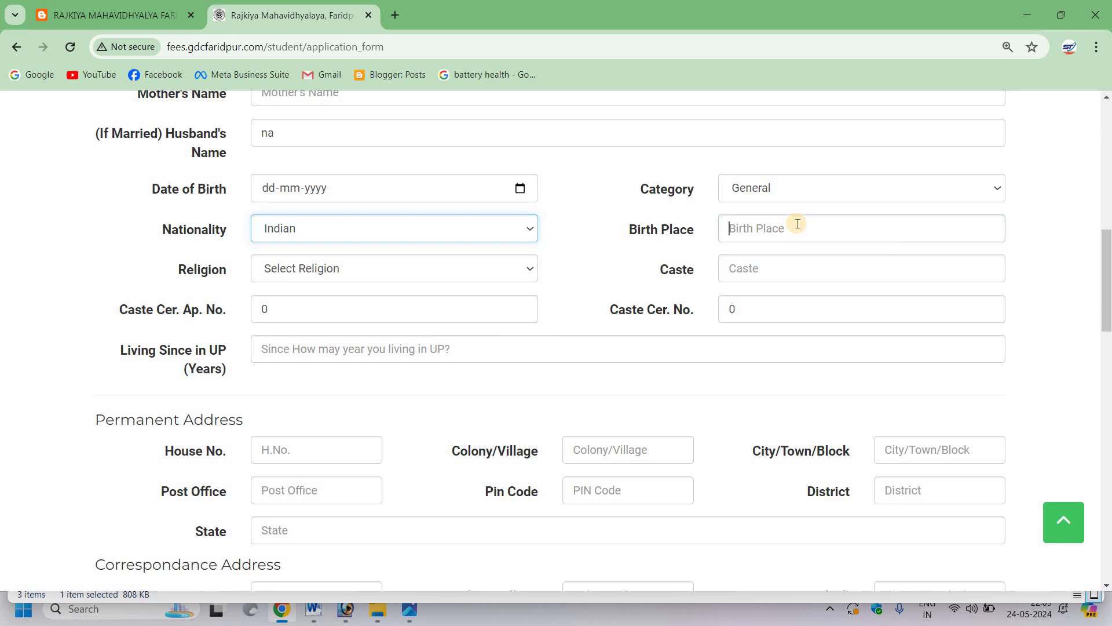
{"action": "left_click", "coordinate": [454, 267]}
{"action": "left_click", "coordinate": [471, 301]}
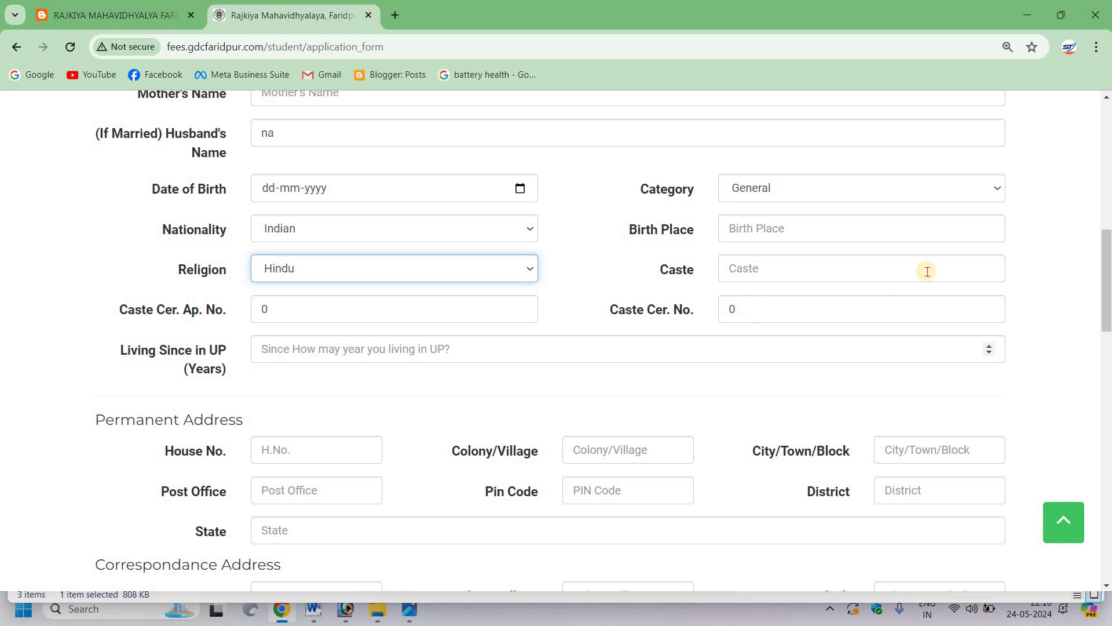
Step: Enter 0 as the house number in the permanent address
{"action": "scroll", "coordinate": [364, 258], "scroll_direction": "up", "scroll_amount": 2}
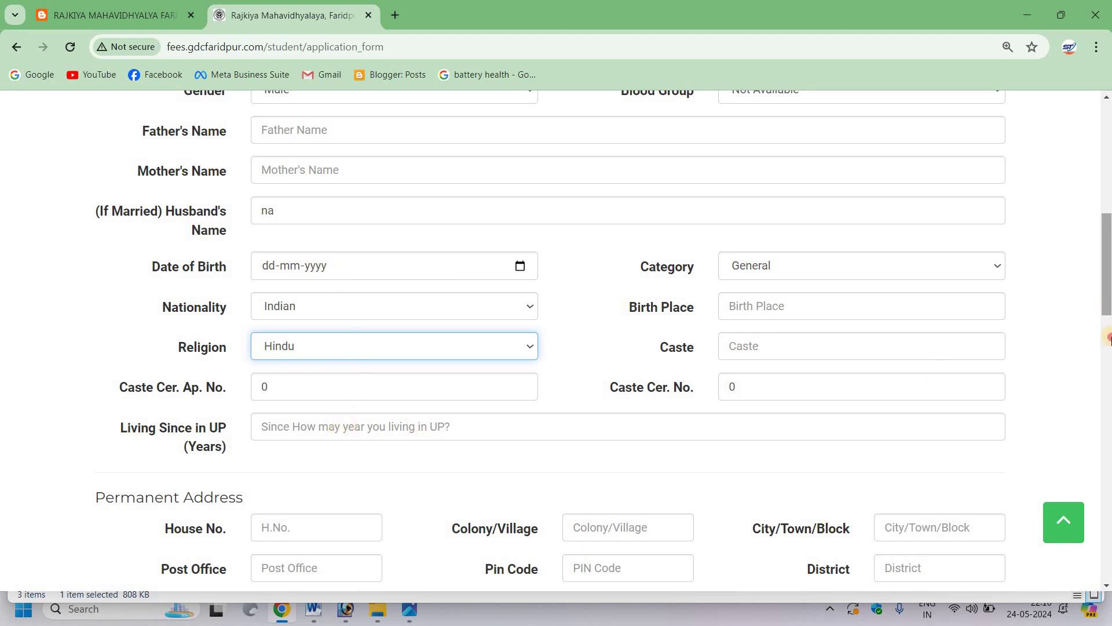
{"action": "scroll", "coordinate": [1108, 284], "scroll_direction": "down", "scroll_amount": 3}
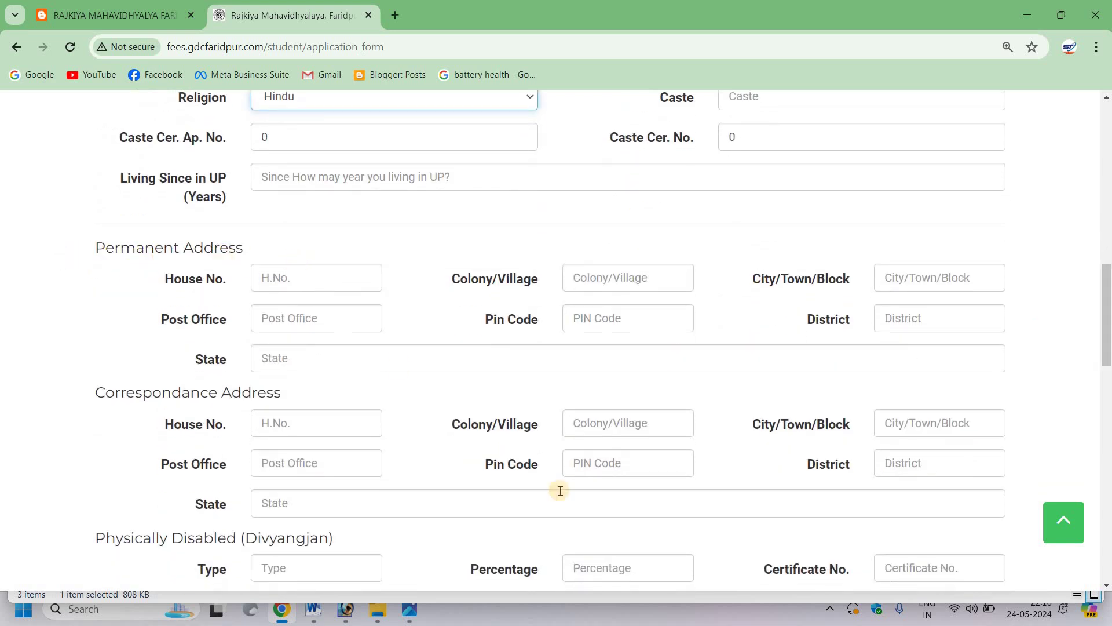
{"action": "scroll", "coordinate": [338, 176], "scroll_direction": "down", "scroll_amount": 1}
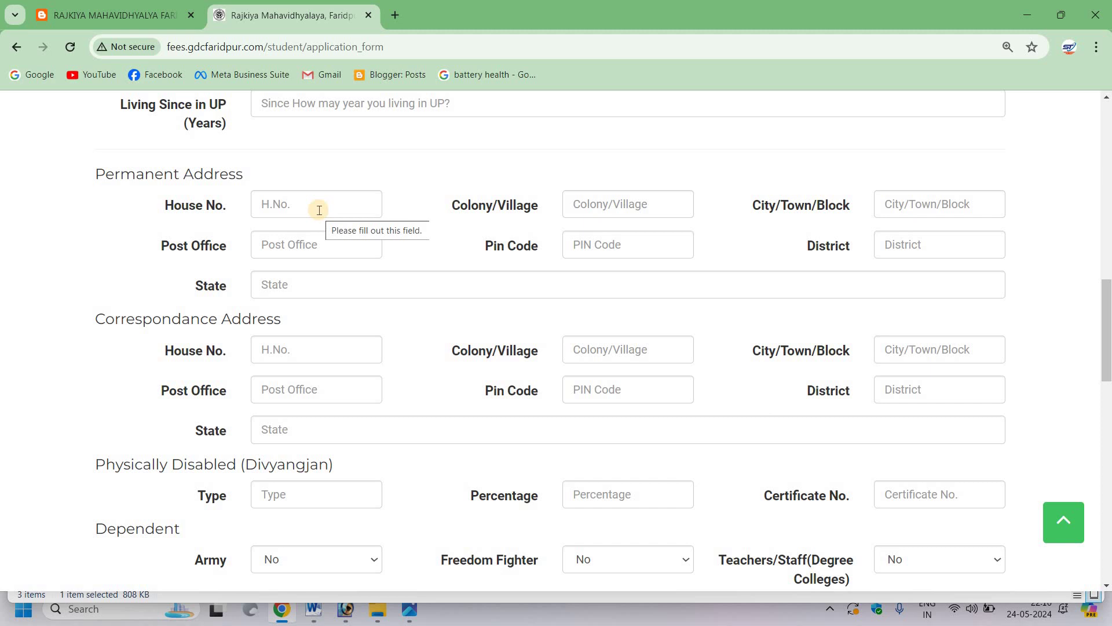
{"action": "left_click", "coordinate": [322, 208]}
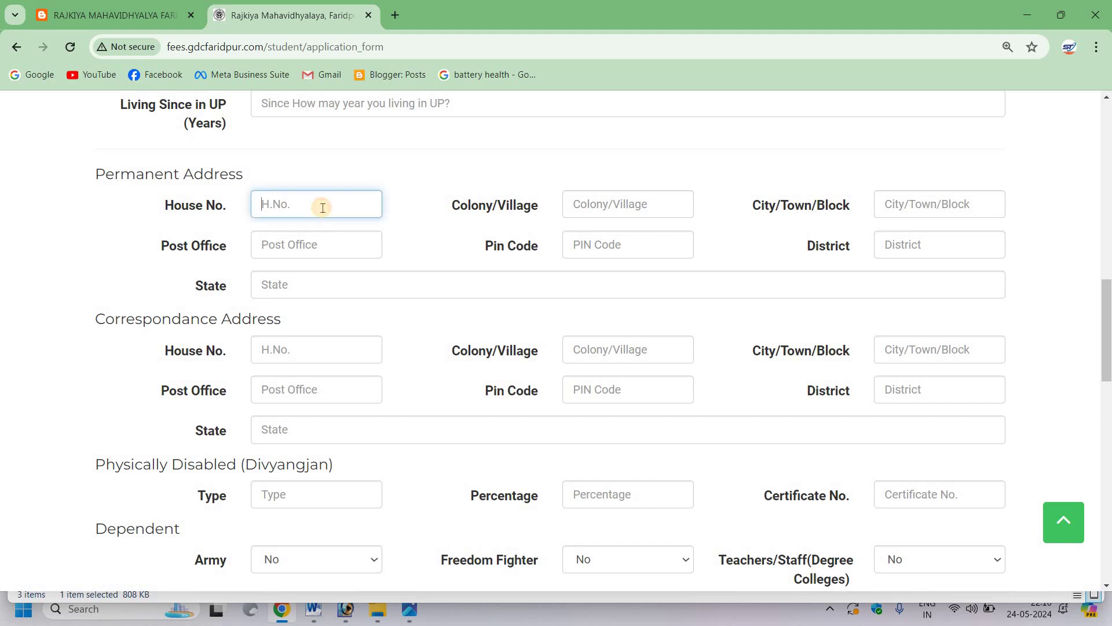
{"action": "type", "text": "0"}
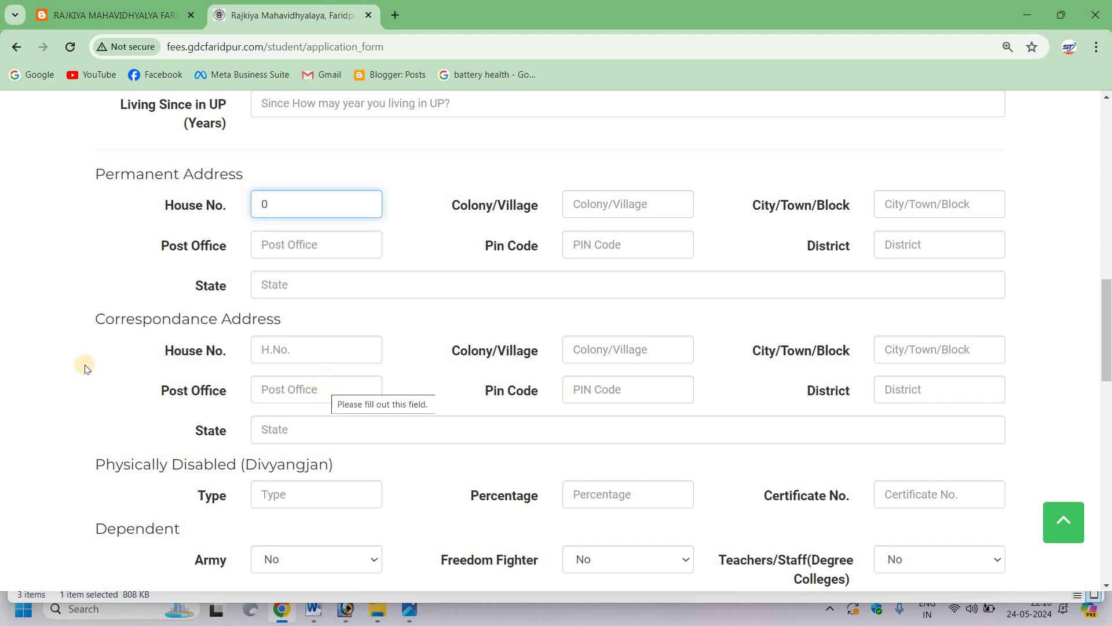
Step: Fill in the Physically Disabled section with type na, percentage 0 and certificate number 0
{"action": "scroll", "coordinate": [1074, 387], "scroll_direction": "down", "scroll_amount": 5}
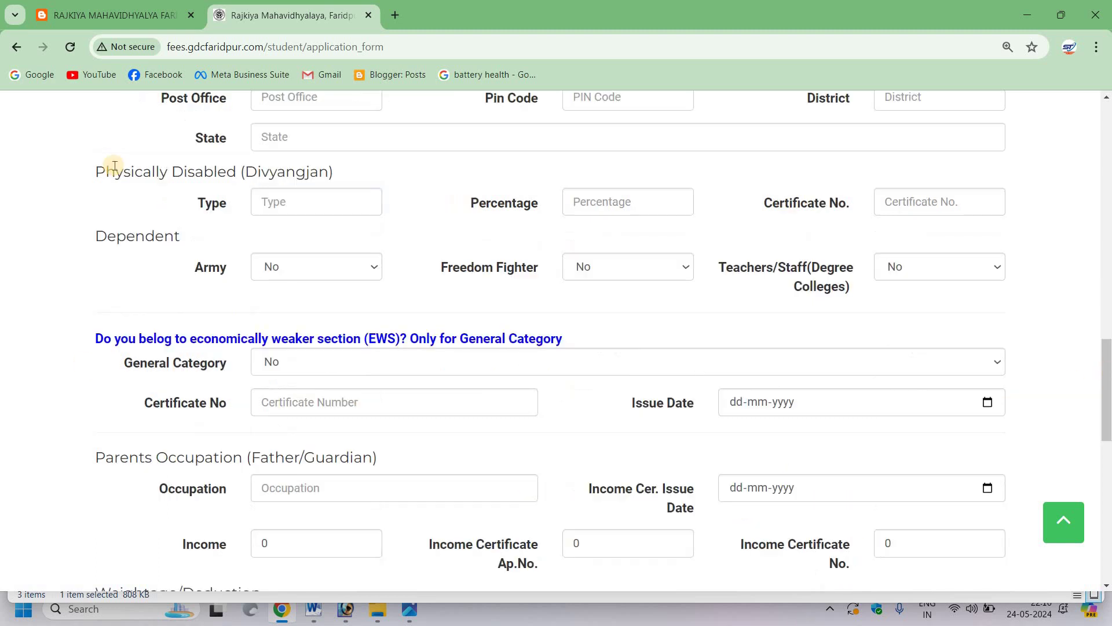
{"action": "double_click", "coordinate": [165, 171]}
{"action": "left_click_drag", "start_coordinate": [236, 174], "coordinate": [297, 173]}
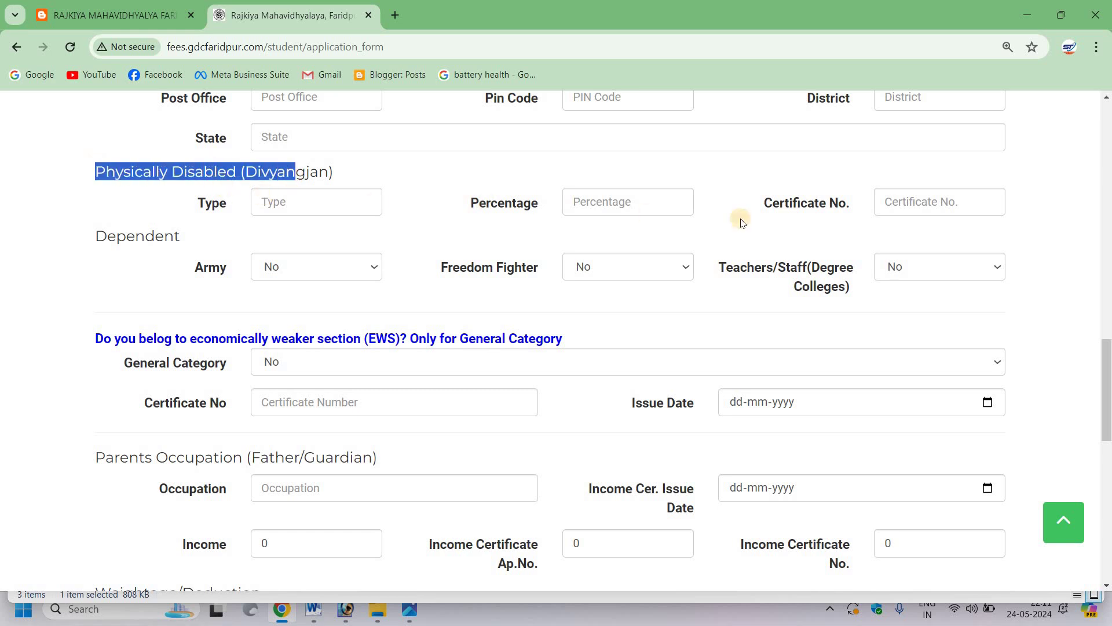
{"action": "left_click", "coordinate": [322, 199]}
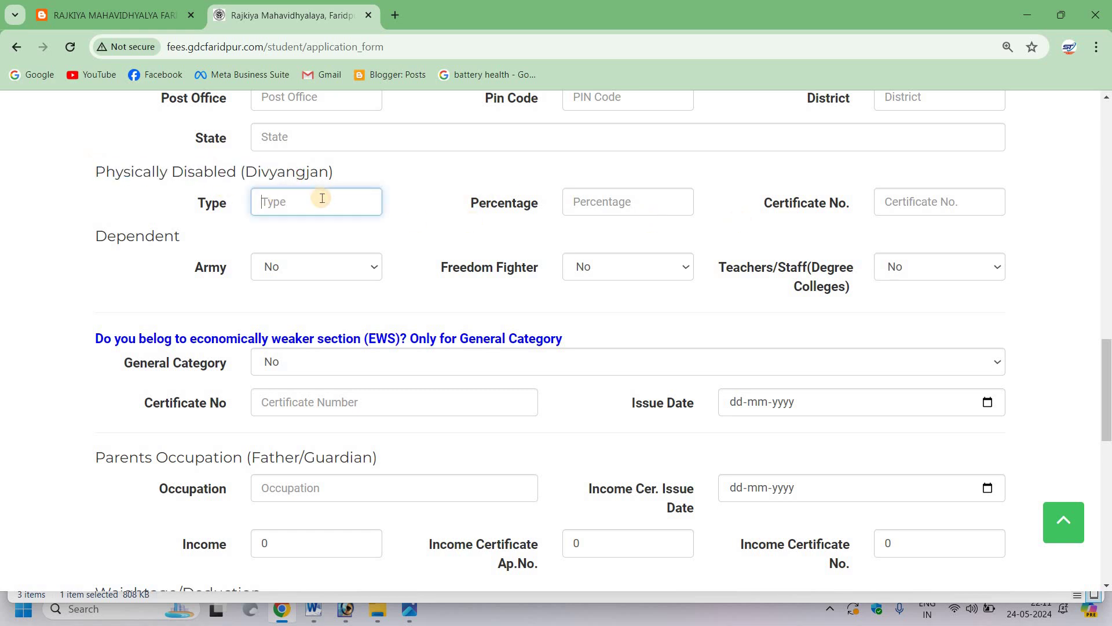
{"action": "type", "text": "na"}
{"action": "key", "text": "Tab"}
{"action": "type", "text": "0"}
{"action": "key", "text": "Tab"}
{"action": "type", "text": "0"}
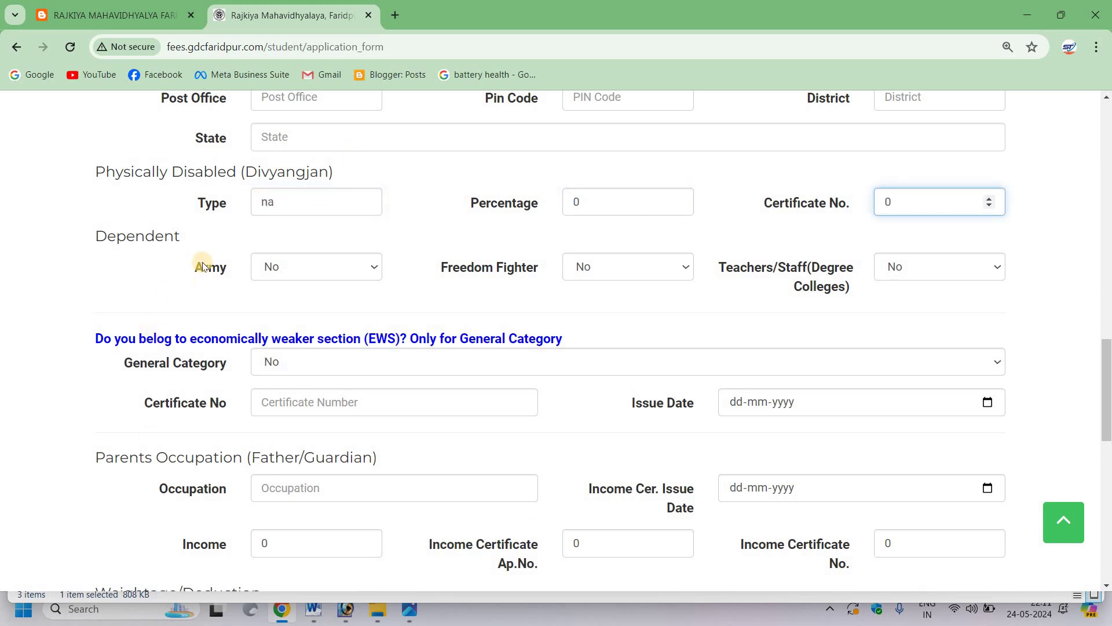
Step: Check the available choices for the Army, Freedom Fighter and Teachers/Staff fields in the Dependent section
{"action": "scroll", "coordinate": [284, 248], "scroll_direction": "down", "scroll_amount": 1}
{"action": "left_click", "coordinate": [284, 248]}
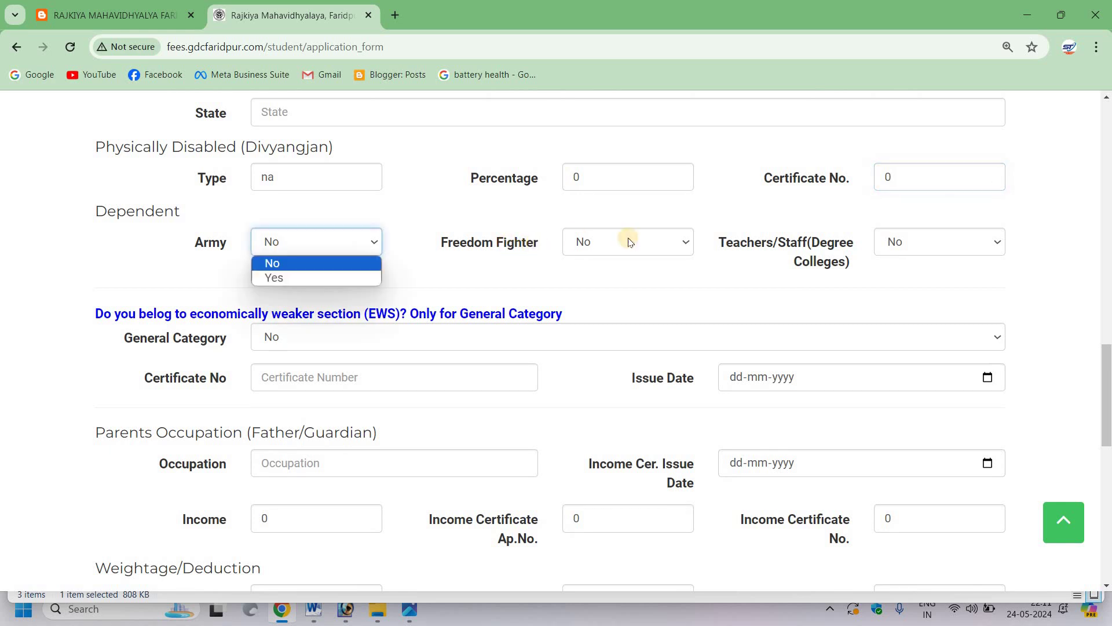
{"action": "left_click", "coordinate": [631, 242]}
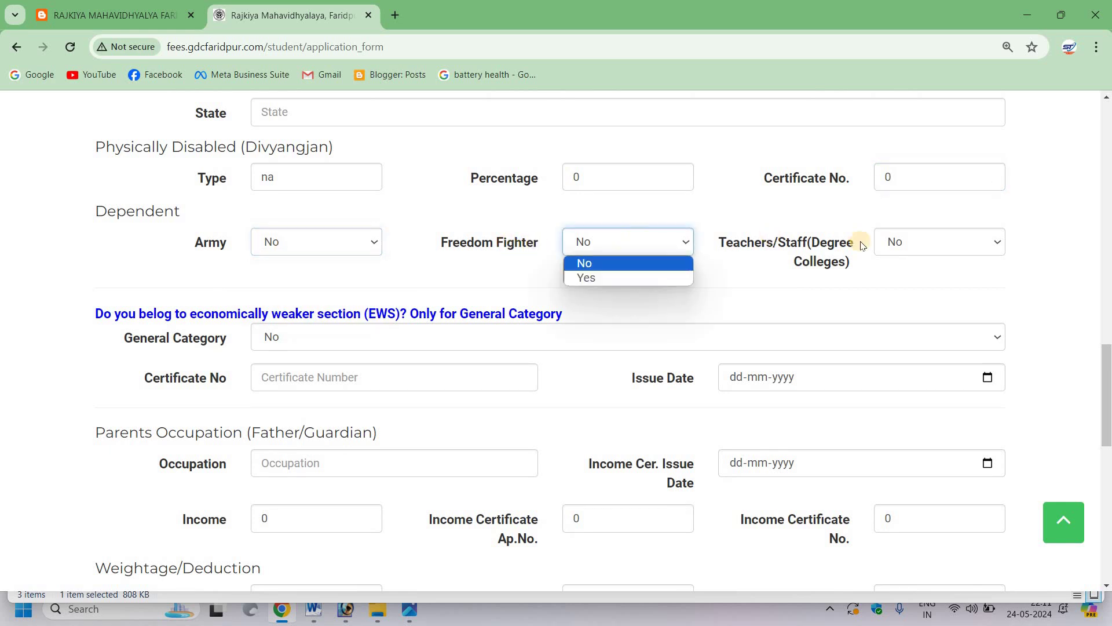
{"action": "left_click", "coordinate": [937, 254]}
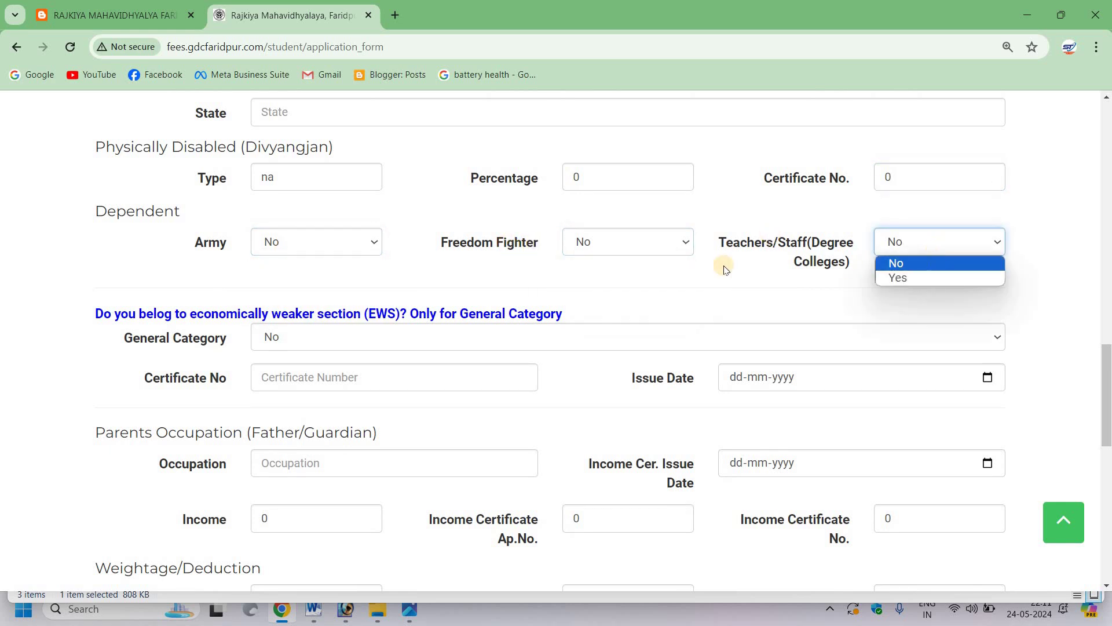
Step: Keep Teachers/Staff at No and check the available choices for the General Category field in the EWS section
{"action": "left_click", "coordinate": [897, 259]}
{"action": "scroll", "coordinate": [68, 213], "scroll_direction": "down", "scroll_amount": 3}
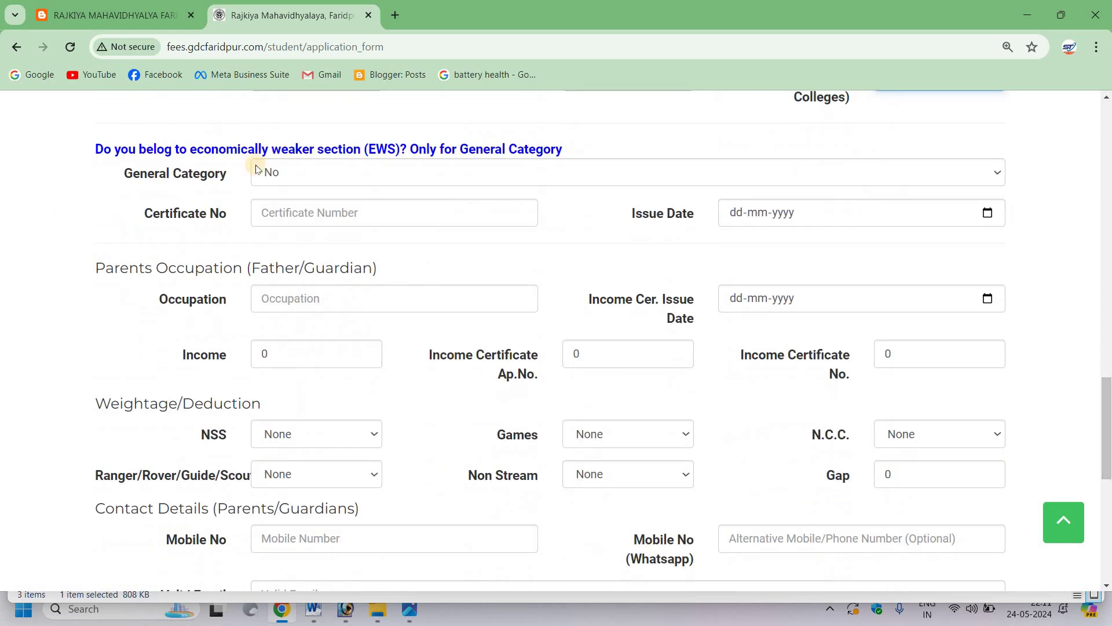
{"action": "left_click_drag", "start_coordinate": [156, 149], "coordinate": [562, 152]}
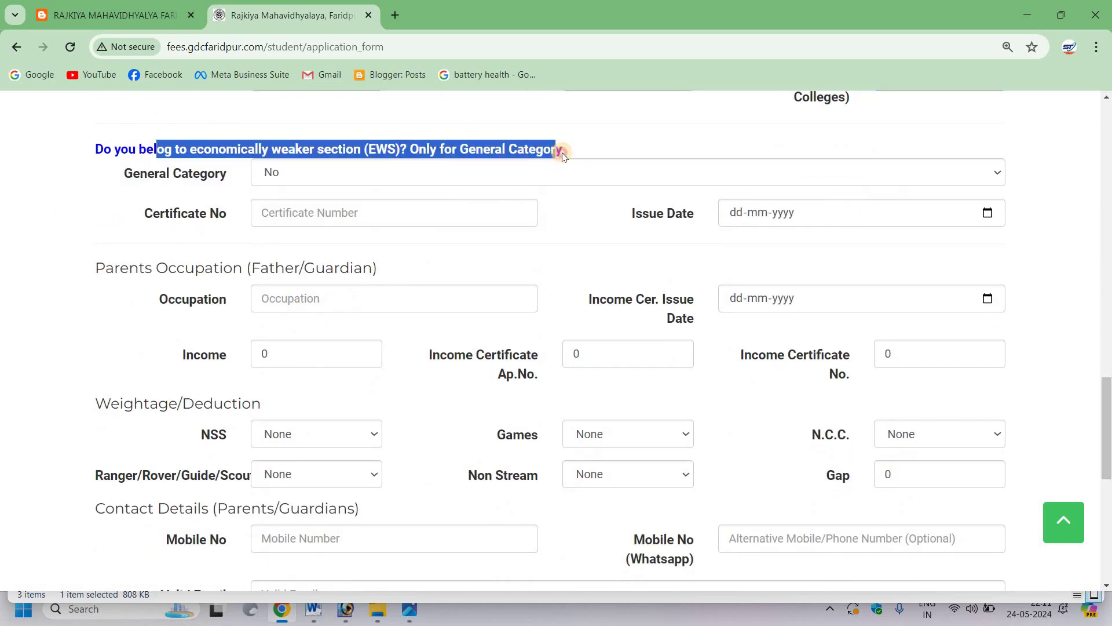
{"action": "left_click", "coordinate": [425, 169]}
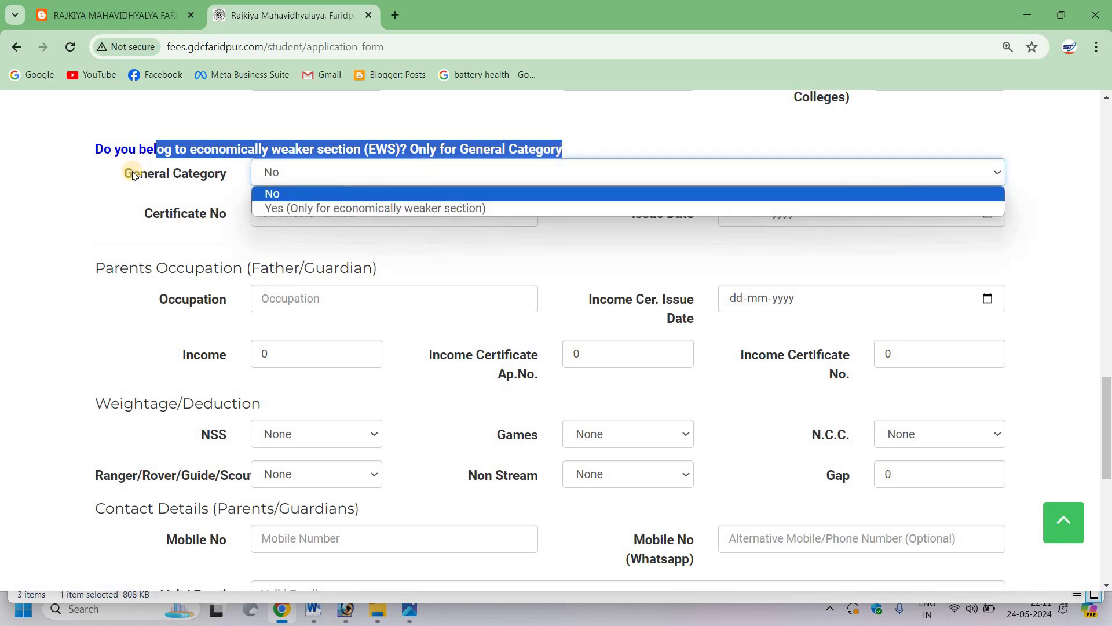
{"action": "left_click", "coordinate": [226, 175]}
{"action": "left_click", "coordinate": [322, 172]}
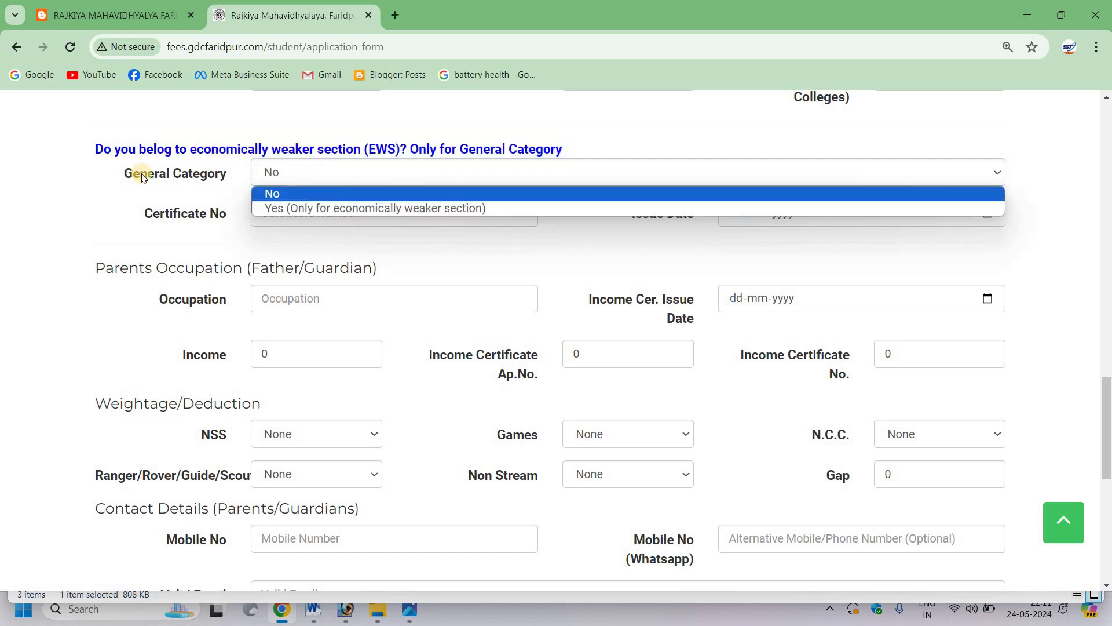
{"action": "left_click", "coordinate": [397, 223]}
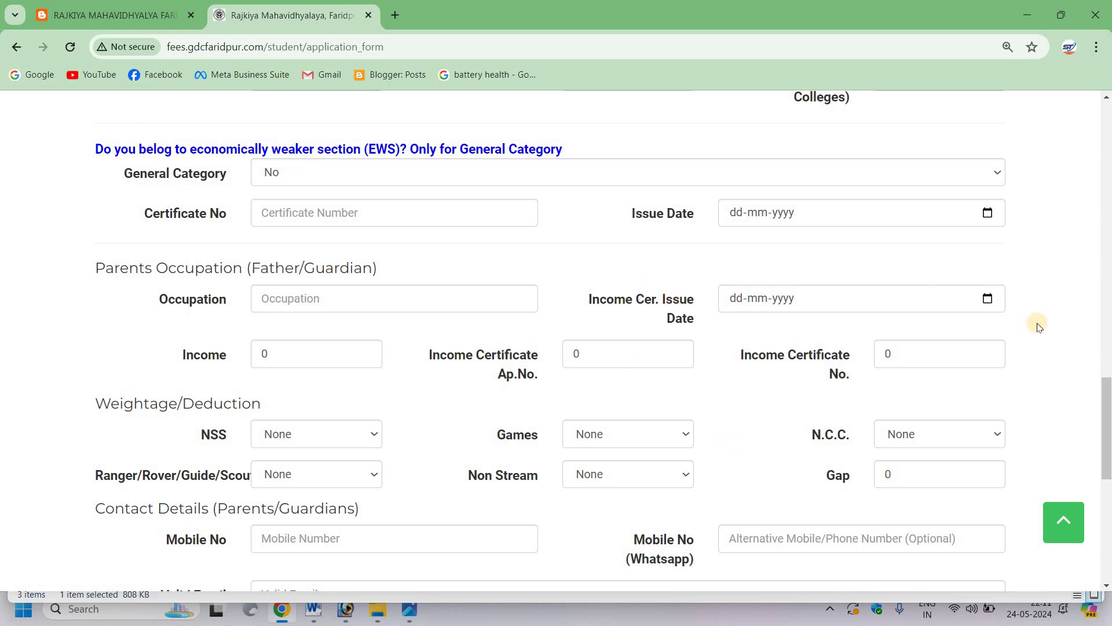
Step: Check the parents' Income field, the choices for the Weightage/Deduction fields such as NSS, Games and N.C.C., and the Gap field
{"action": "scroll", "coordinate": [1069, 408], "scroll_direction": "down", "scroll_amount": 2}
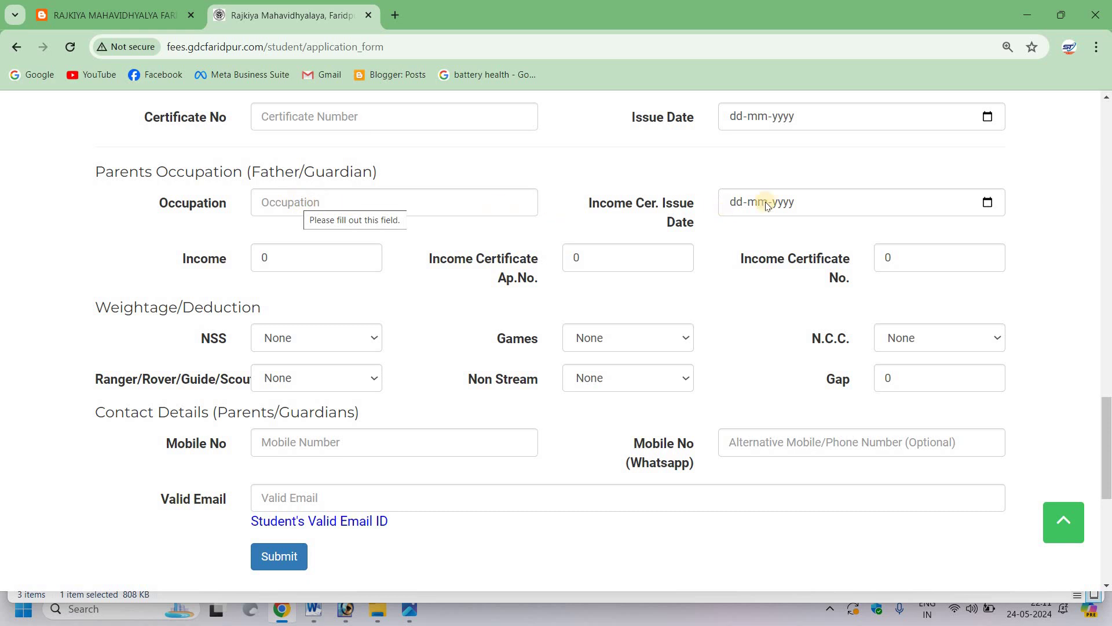
{"action": "left_click", "coordinate": [330, 256]}
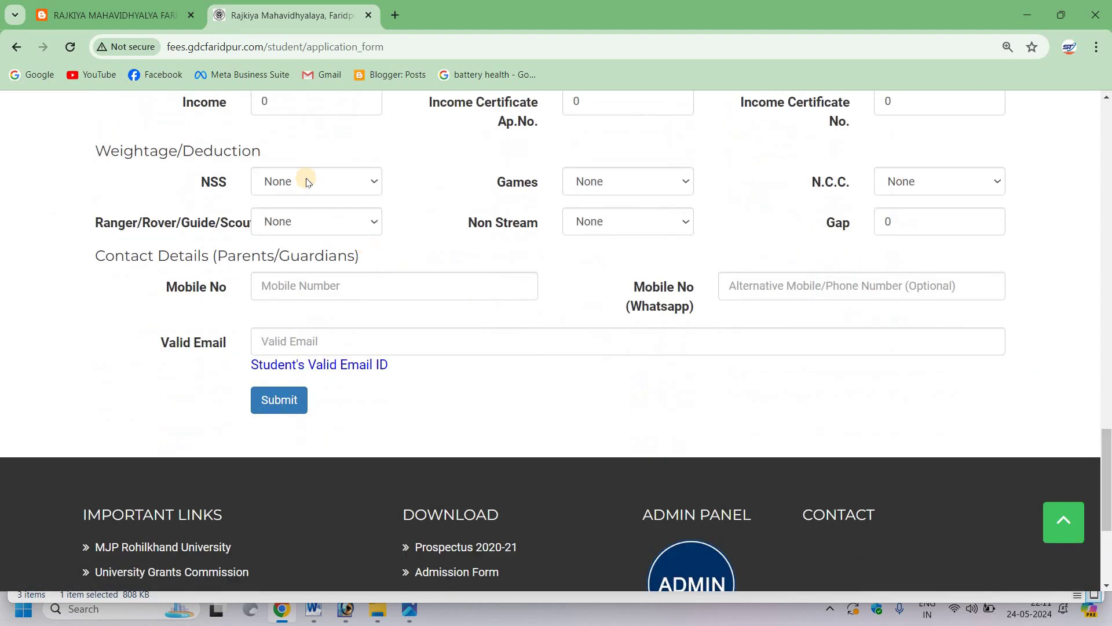
{"action": "left_click", "coordinate": [308, 183]}
{"action": "left_click", "coordinate": [648, 183]}
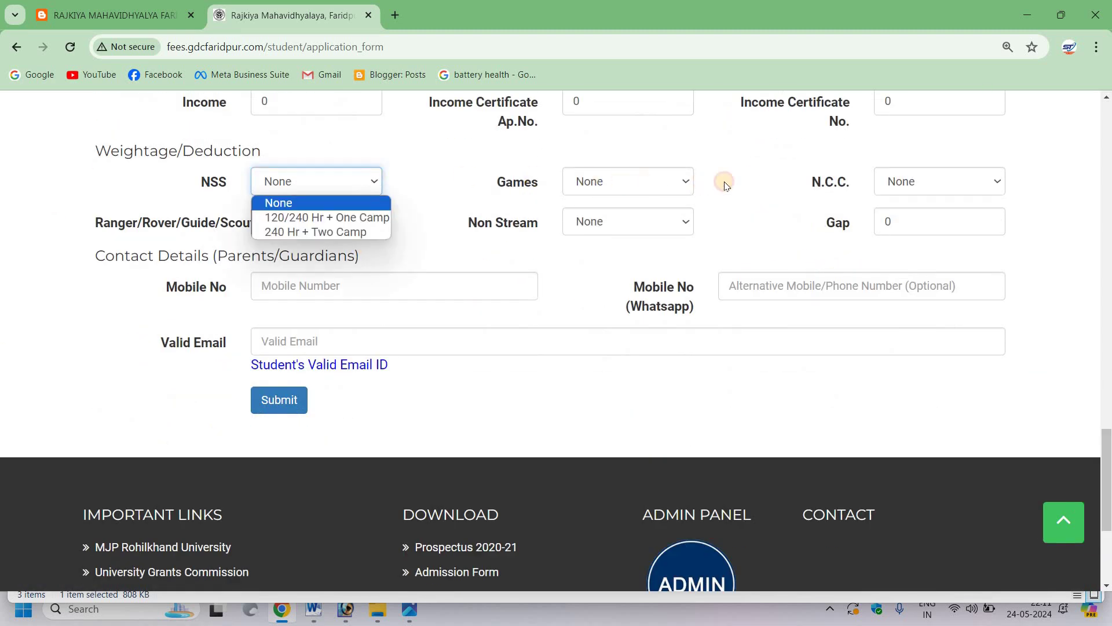
{"action": "left_click", "coordinate": [928, 190]}
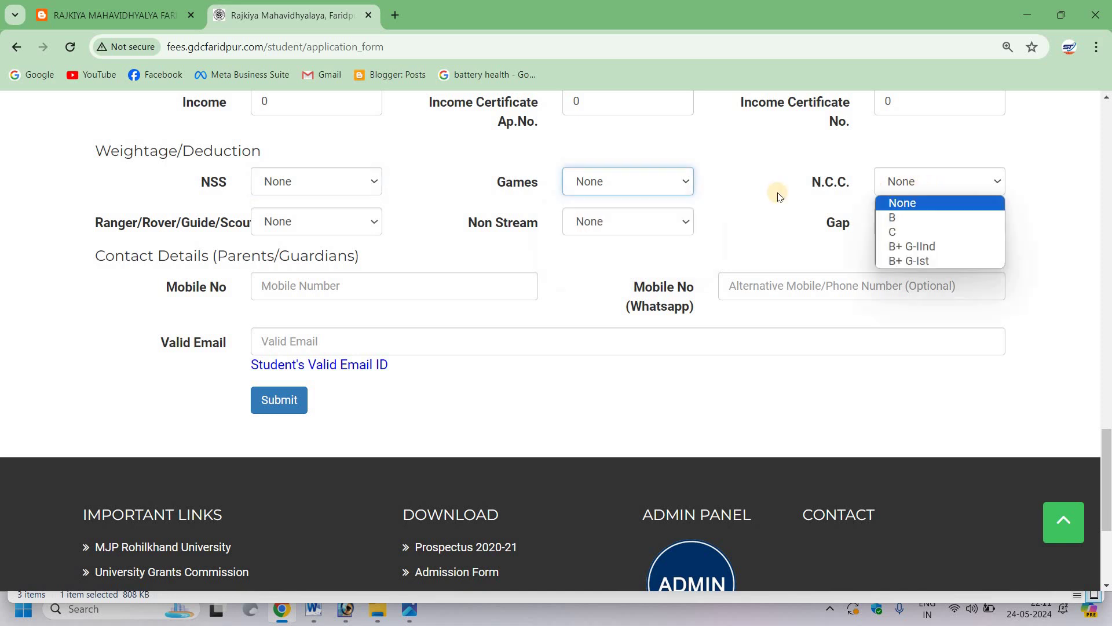
{"action": "left_click", "coordinate": [351, 222]}
{"action": "left_click", "coordinate": [278, 183]}
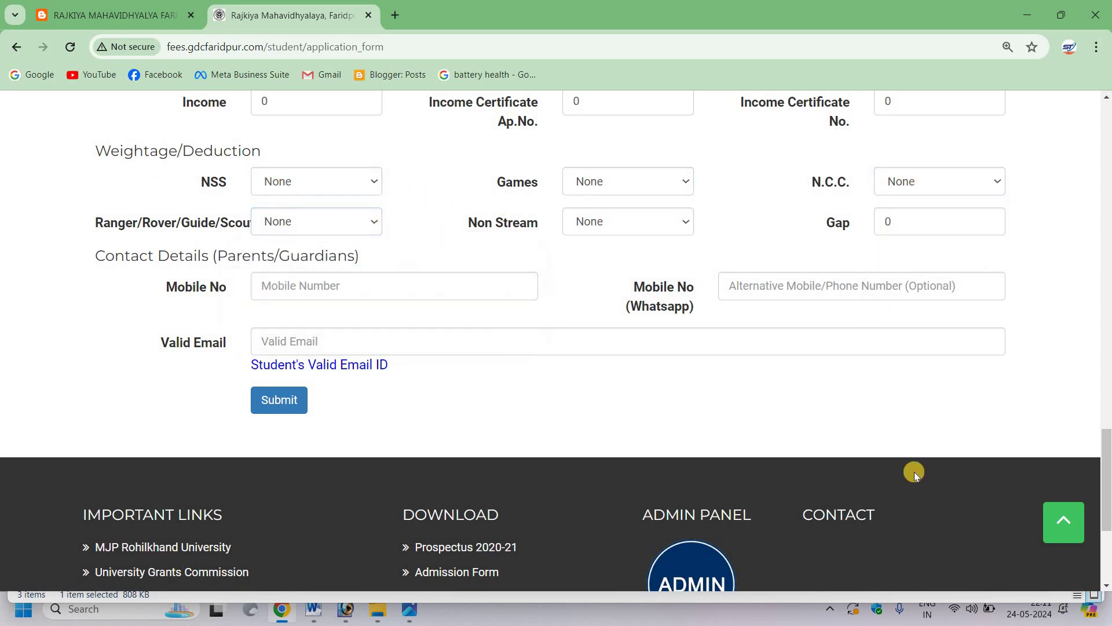
{"action": "left_click", "coordinate": [932, 223]}
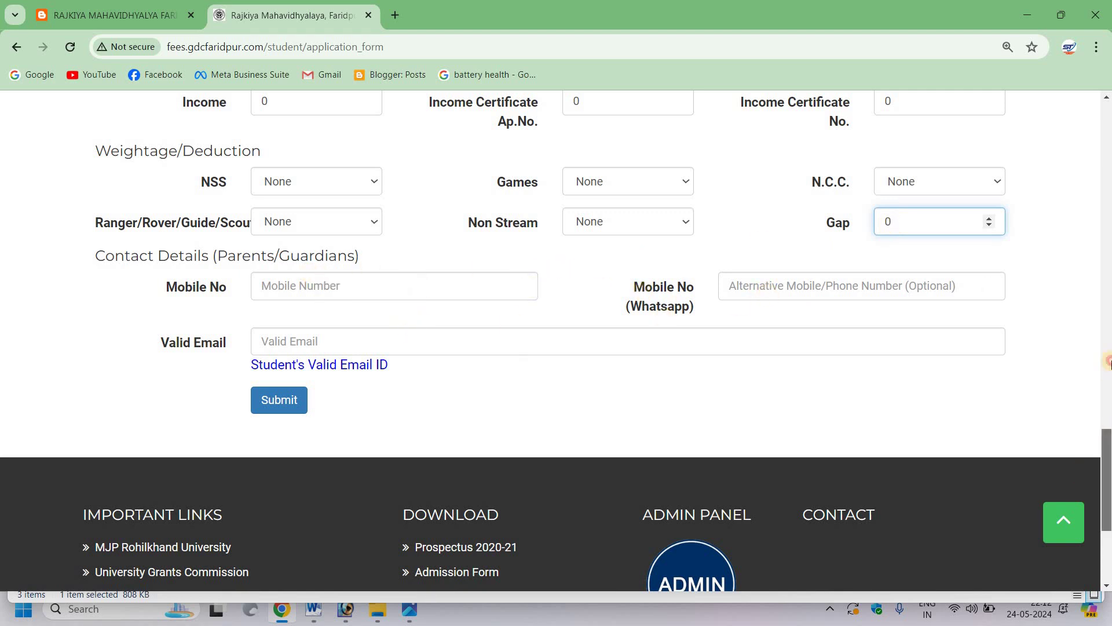
Step: Review the application form once more and submit it to reach the More Information page
{"action": "left_click", "coordinate": [1108, 270]}
{"action": "scroll", "coordinate": [1108, 269], "scroll_direction": "up", "scroll_amount": 15}
{"action": "scroll", "coordinate": [1103, 517], "scroll_direction": "down", "scroll_amount": 20}
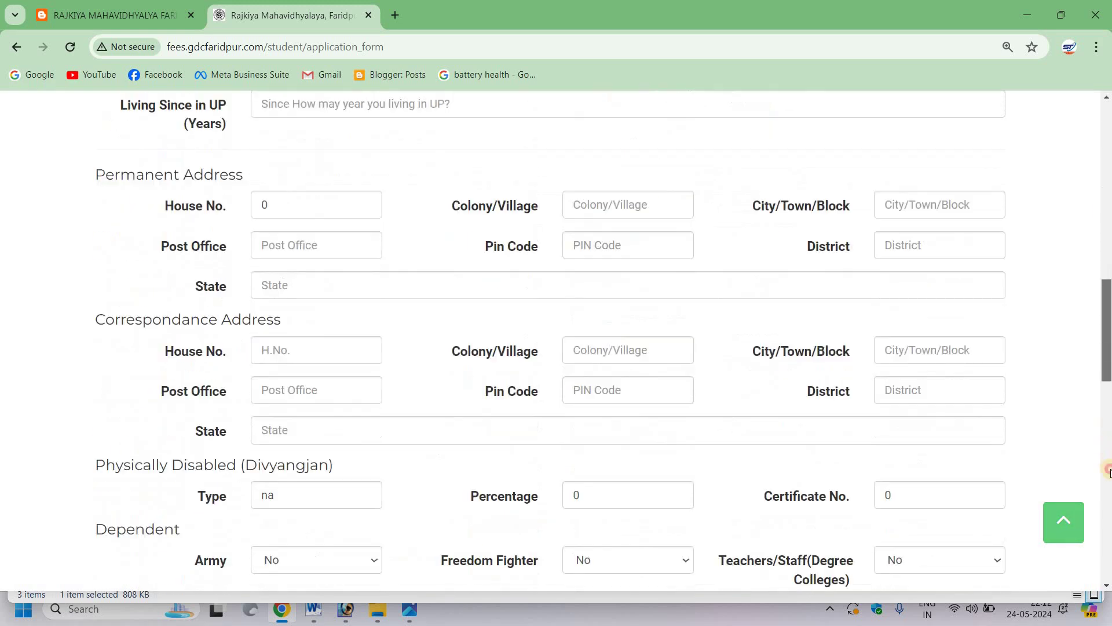
{"action": "scroll", "coordinate": [1103, 518], "scroll_direction": "down", "scroll_amount": 4}
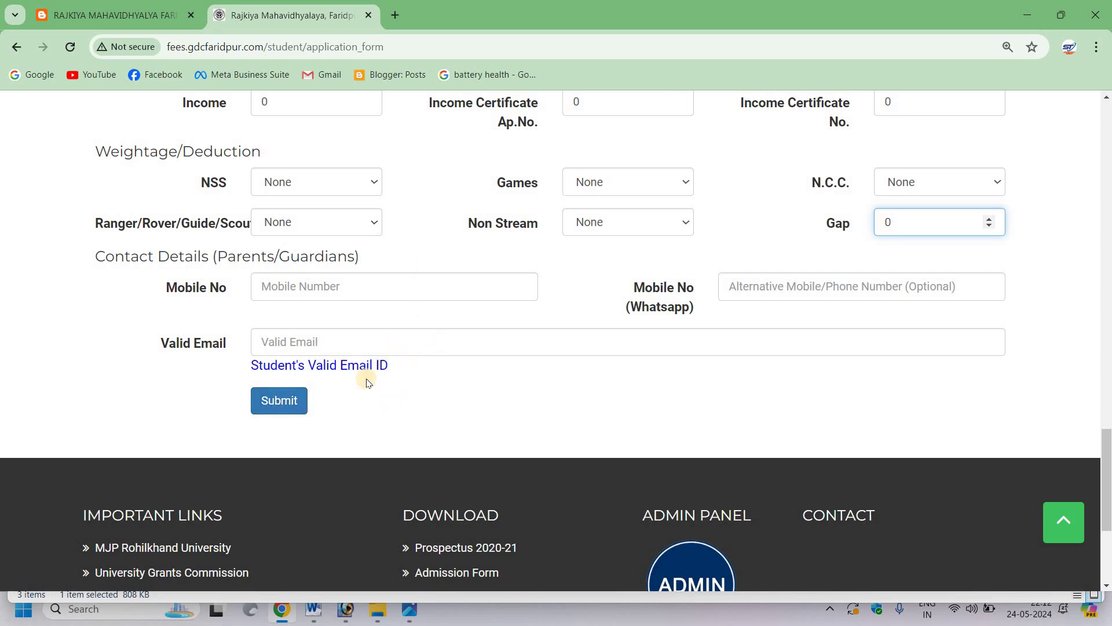
{"action": "key", "text": "Return"}
Step: Set the course of the first qualification record to High School
{"action": "scroll", "coordinate": [1106, 313], "scroll_direction": "down", "scroll_amount": 3}
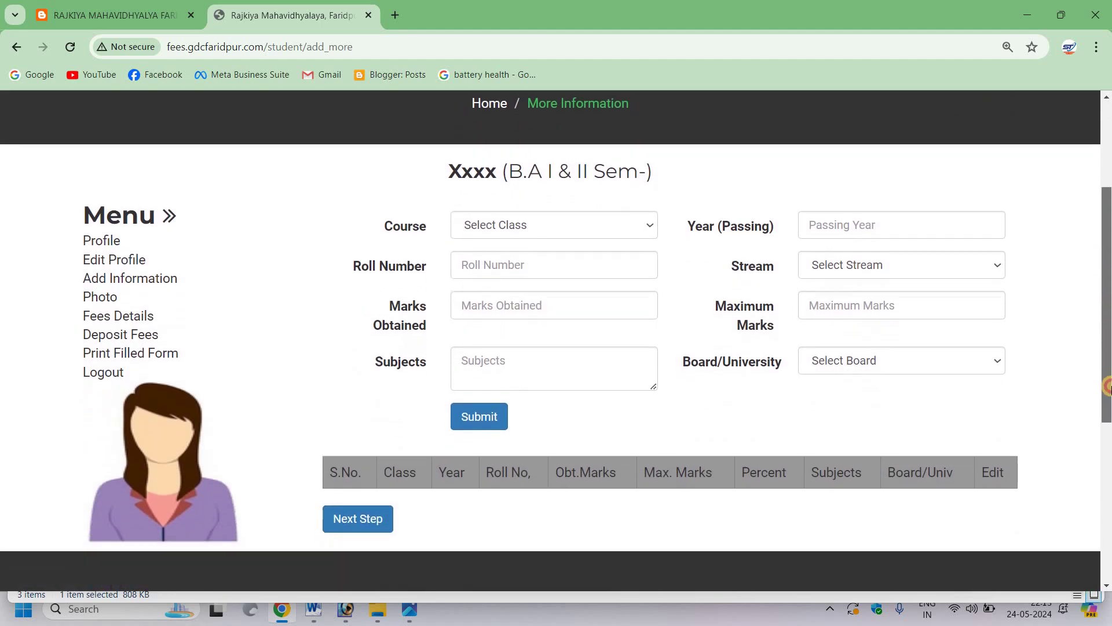
{"action": "scroll", "coordinate": [1107, 313], "scroll_direction": "up", "scroll_amount": 3}
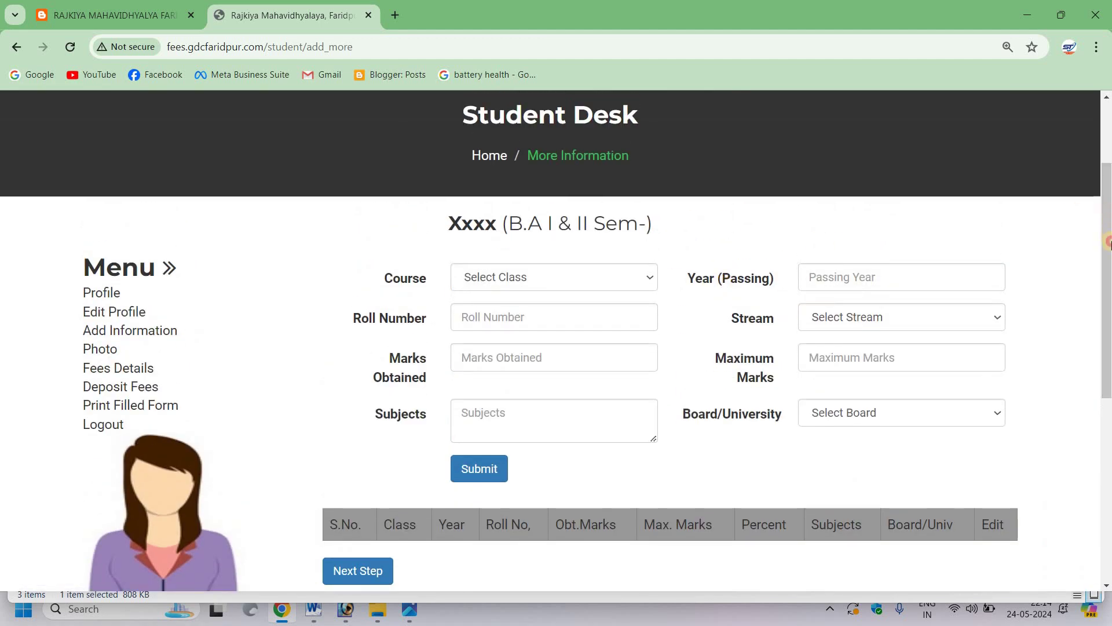
{"action": "scroll", "coordinate": [992, 261], "scroll_direction": "down", "scroll_amount": 1}
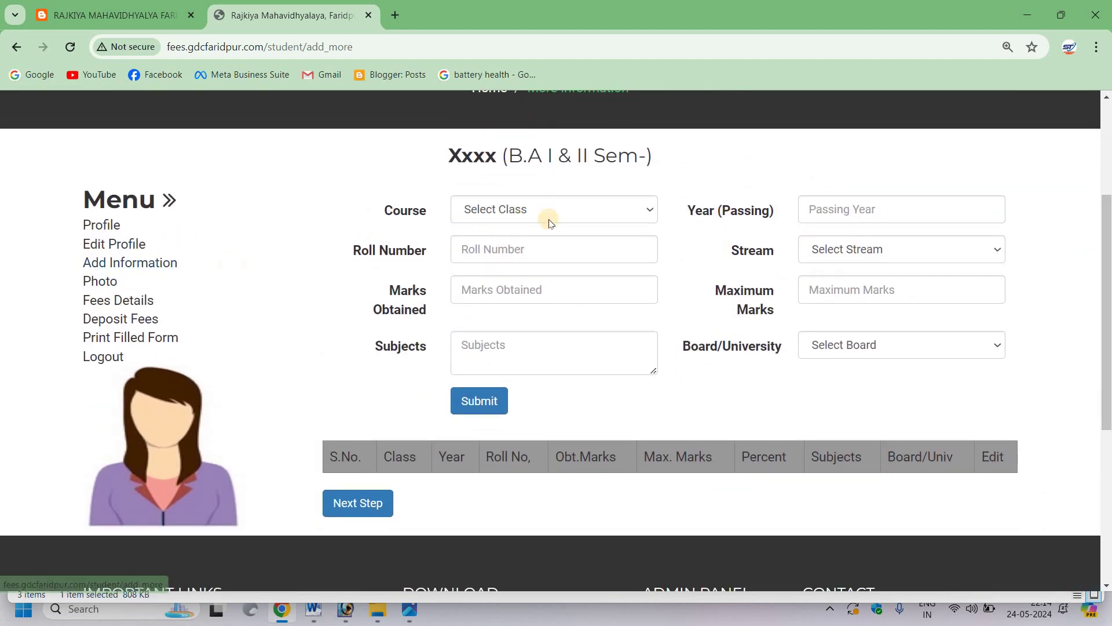
{"action": "left_click", "coordinate": [566, 211]}
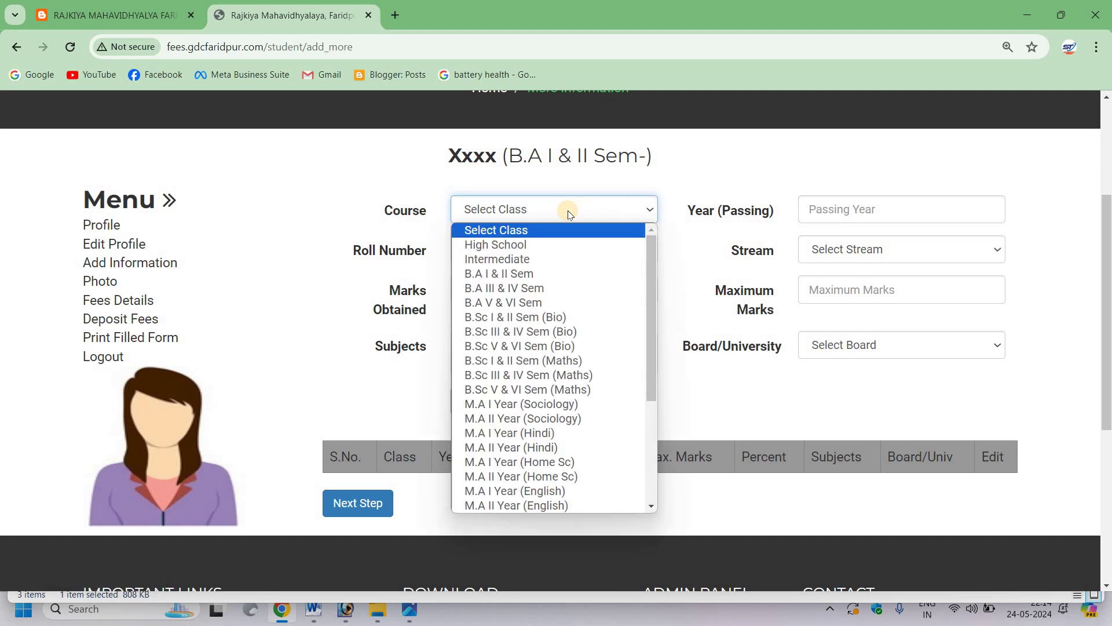
{"action": "key", "text": "Down"}
{"action": "left_click", "coordinate": [569, 215]}
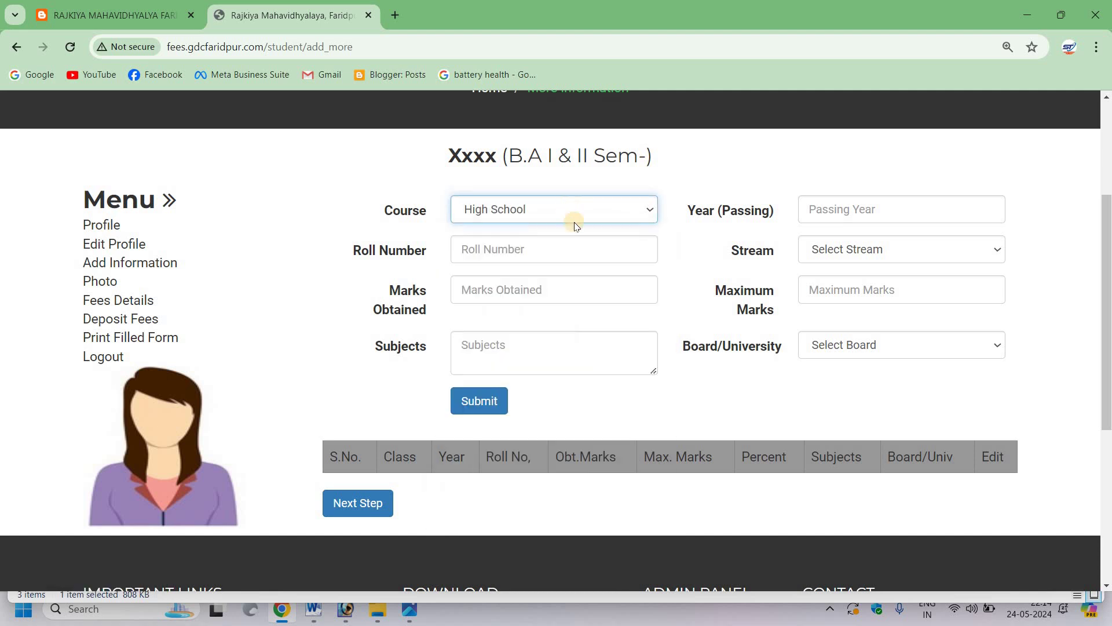
{"action": "left_click", "coordinate": [573, 218]}
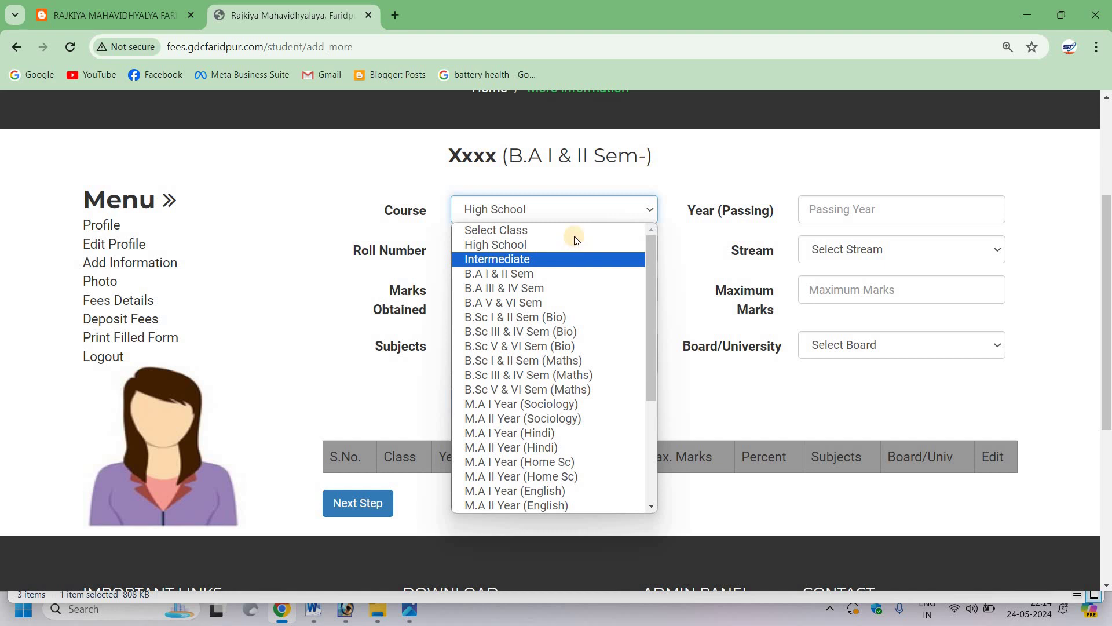
{"action": "left_click", "coordinate": [577, 243]}
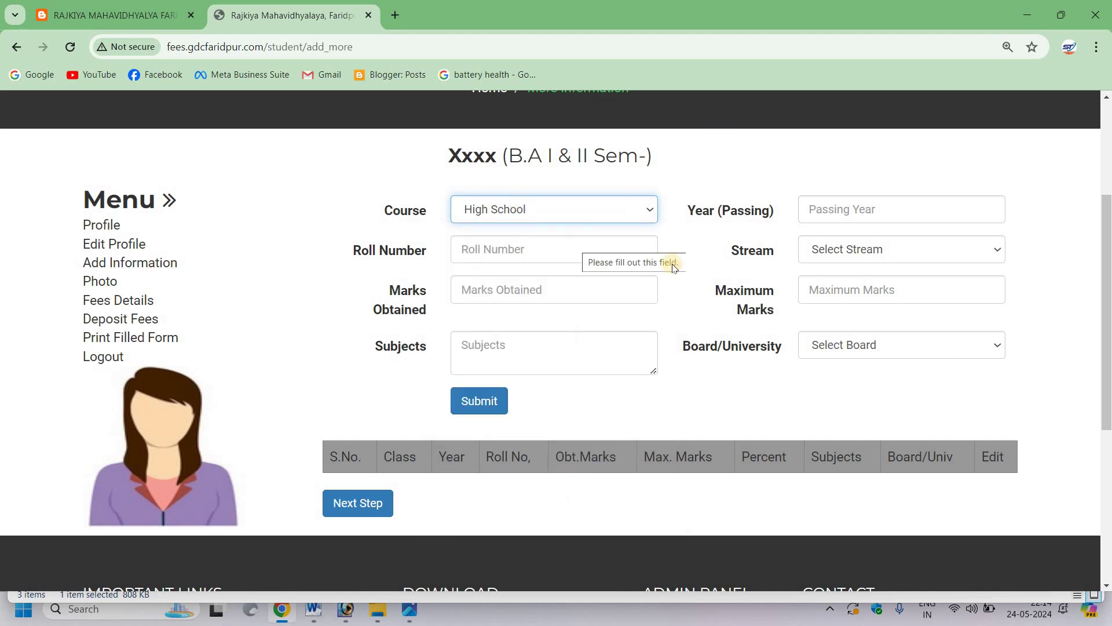
Step: Set the High School passing year to 2022 and the stream to Art
{"action": "left_click", "coordinate": [845, 205]}
{"action": "type", "text": "2022"}
{"action": "key", "text": "Tab"}
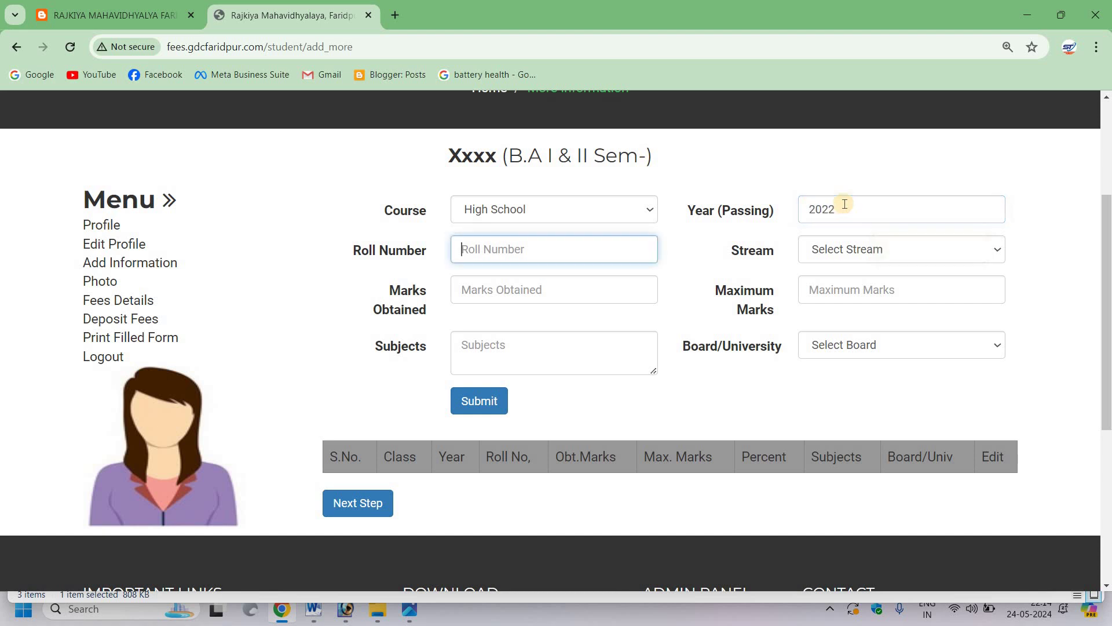
{"action": "left_click", "coordinate": [878, 255]}
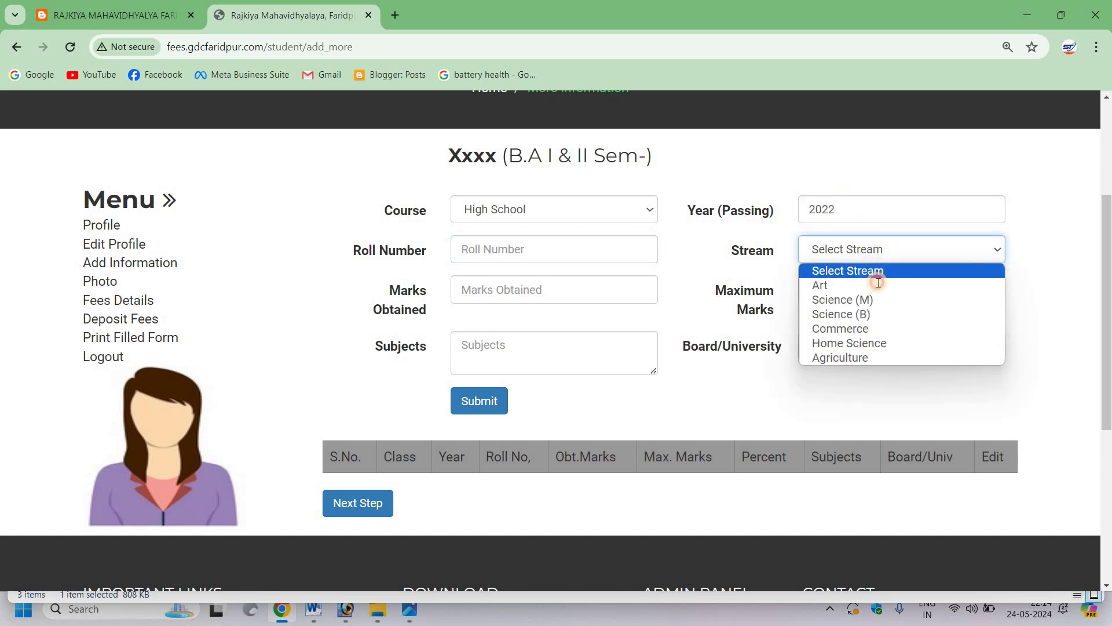
{"action": "left_click", "coordinate": [834, 285]}
Step: Enter 300 as the High School marks obtained and 600 as the maximum marks
{"action": "left_click", "coordinate": [509, 289]}
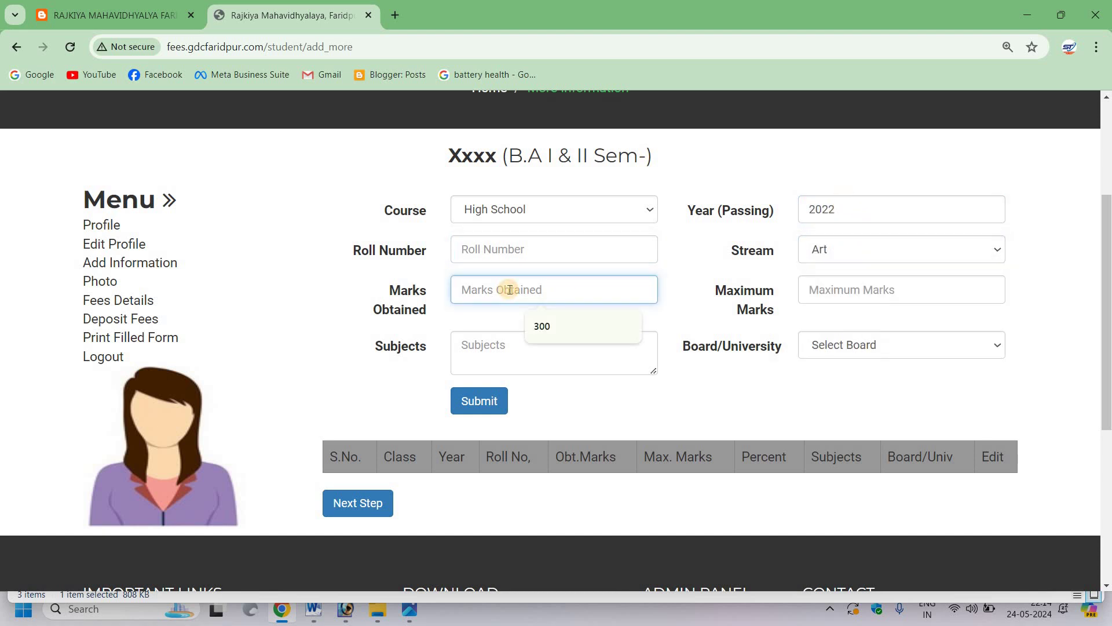
{"action": "type", "text": "300"}
{"action": "key", "text": "Tab"}
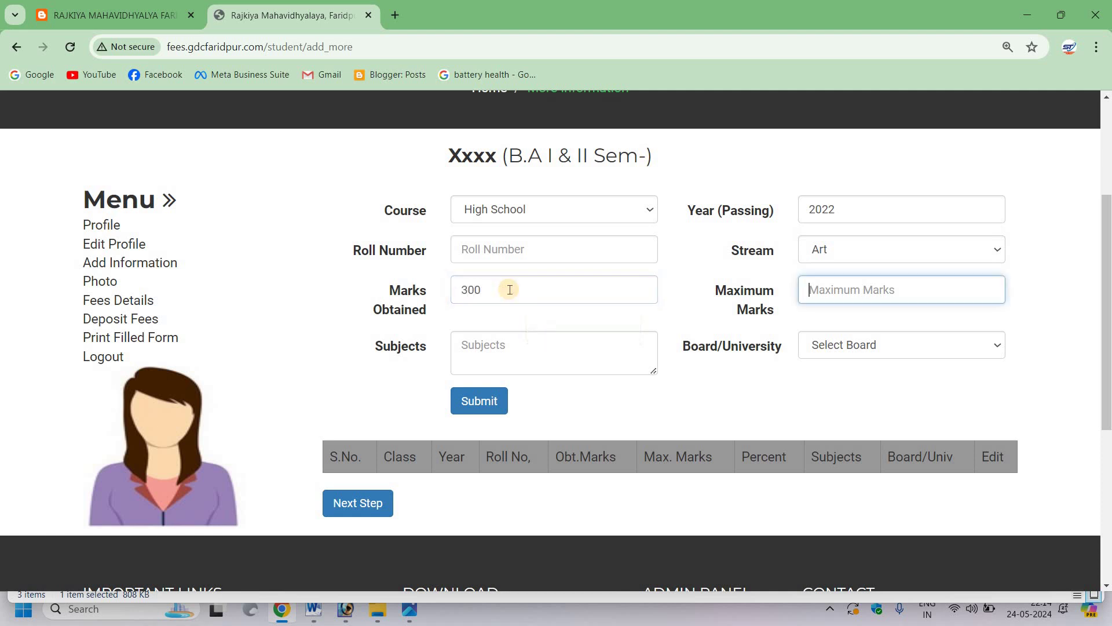
{"action": "type", "text": "600"}
{"action": "key", "text": "Tab"}
Step: Choose UP Board, fill in the roll number and the subjects as xxxxxxx, and submit the High School record
{"action": "left_click", "coordinate": [895, 346]}
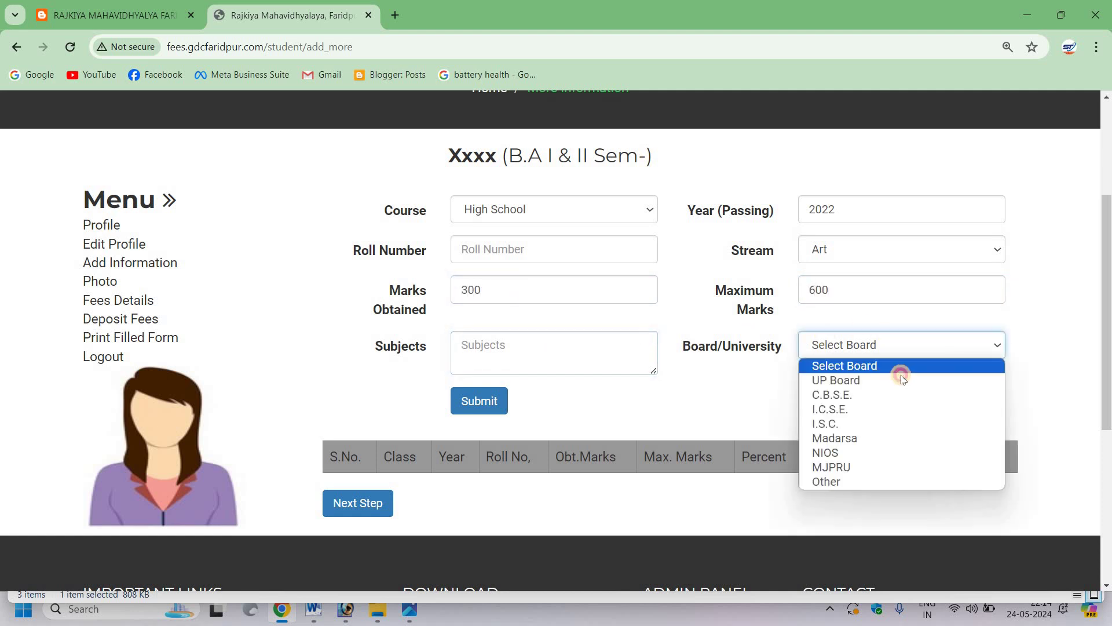
{"action": "left_click", "coordinate": [898, 380]}
{"action": "left_click", "coordinate": [579, 346]}
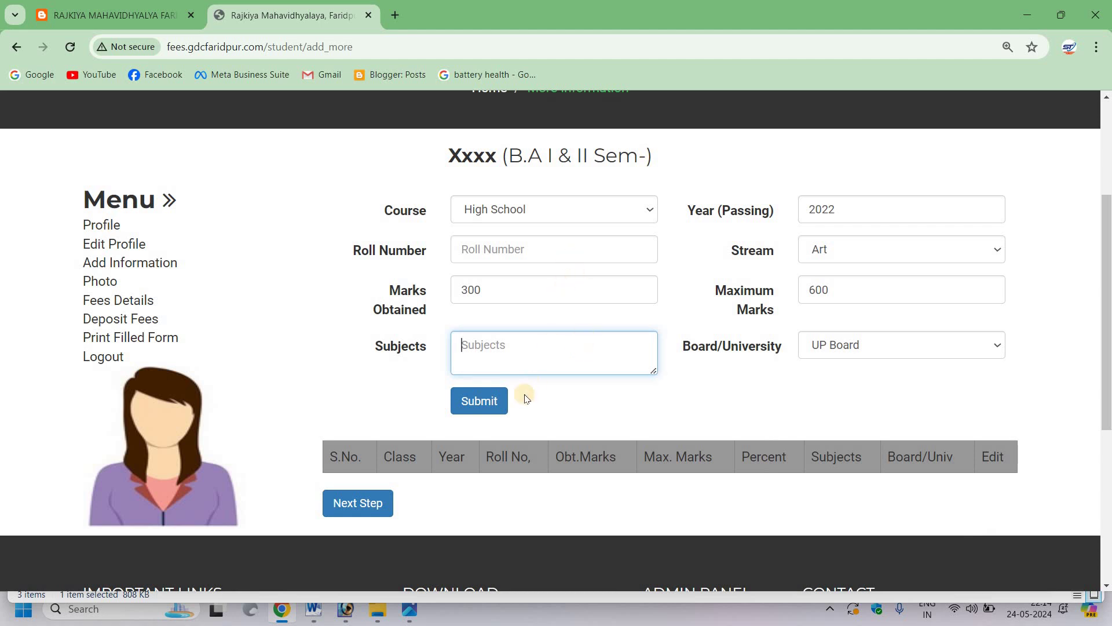
{"action": "left_click", "coordinate": [483, 408]}
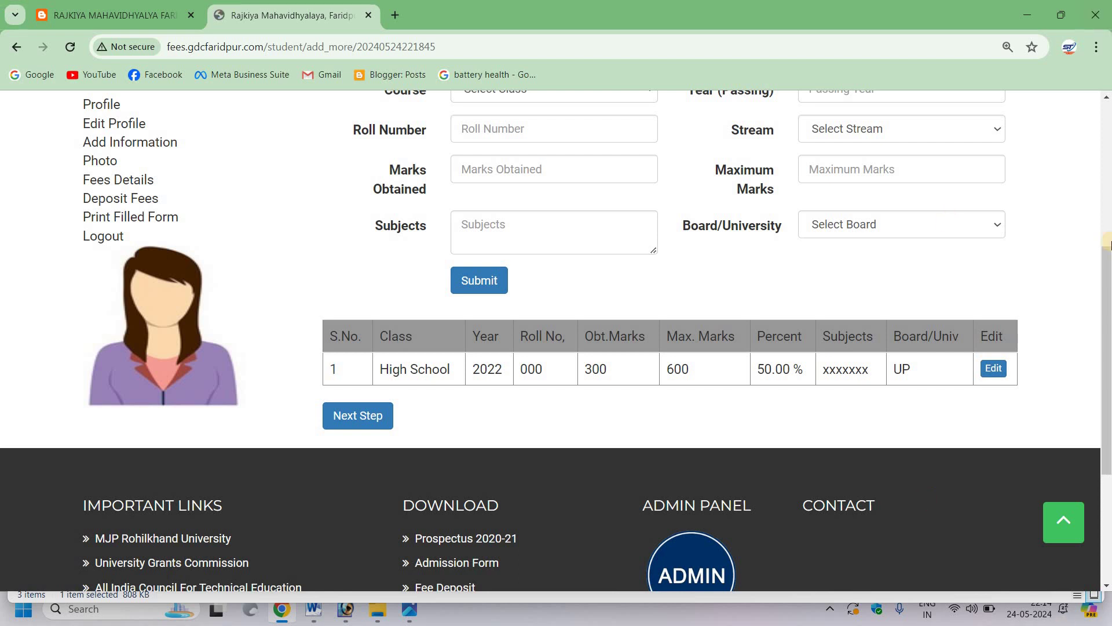
Step: Start a second qualification record with the course Intermediate and the stream Art
{"action": "scroll", "coordinate": [653, 260], "scroll_direction": "up", "scroll_amount": 2}
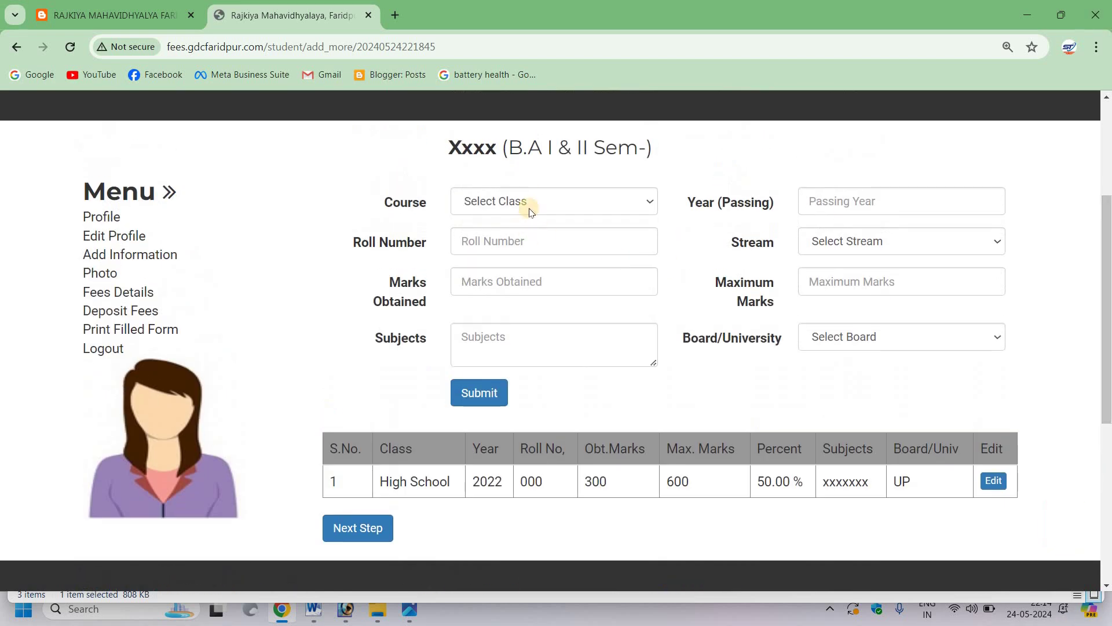
{"action": "left_click", "coordinate": [529, 209]}
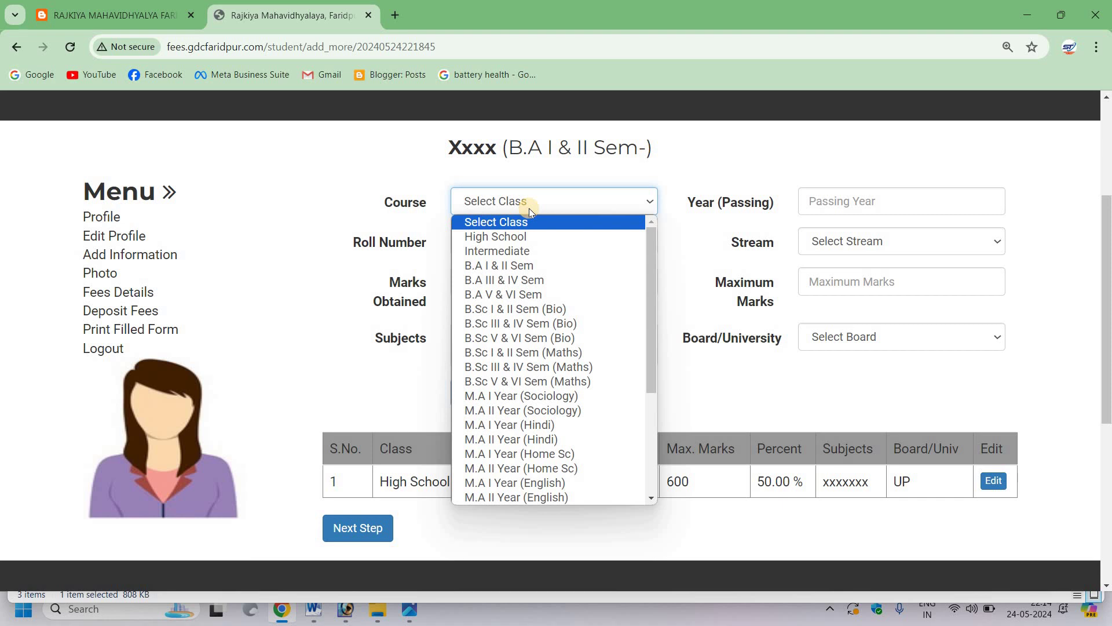
{"action": "left_click", "coordinate": [521, 251]}
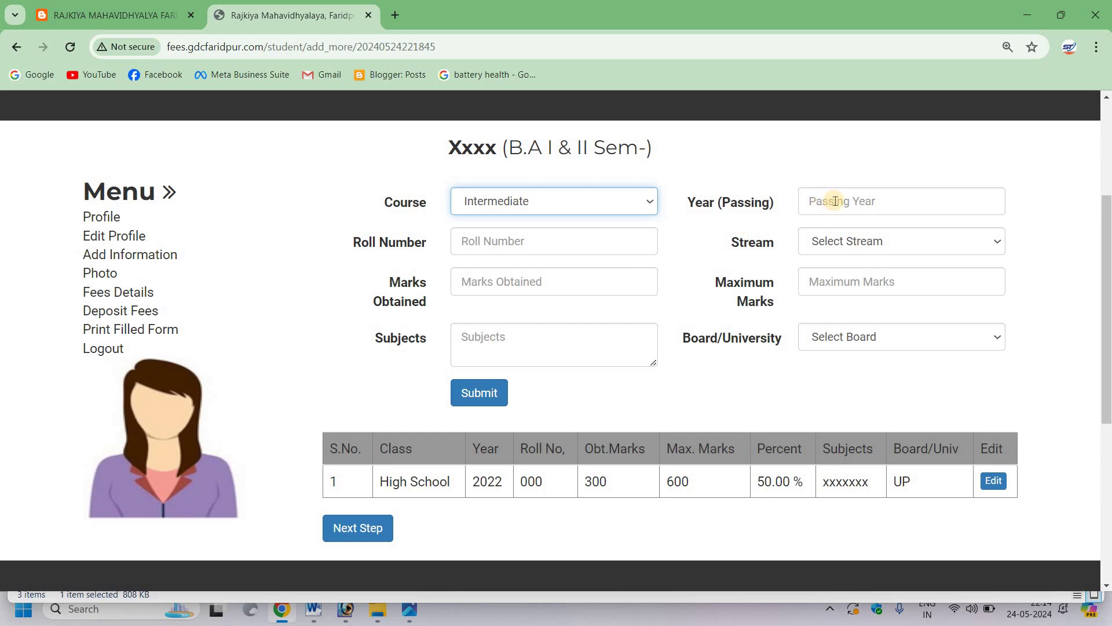
{"action": "left_click", "coordinate": [870, 240]}
{"action": "left_click", "coordinate": [856, 273]}
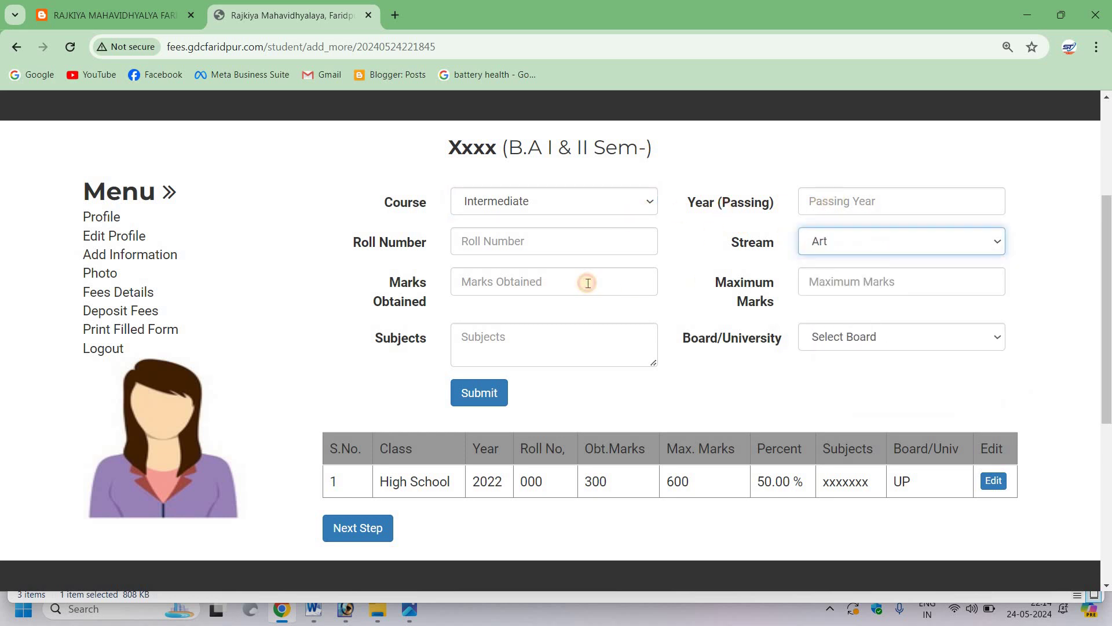
Step: Enter 350 as the Intermediate marks obtained and 500 as the maximum marks
{"action": "left_click", "coordinate": [587, 283]}
{"action": "type", "text": "350"}
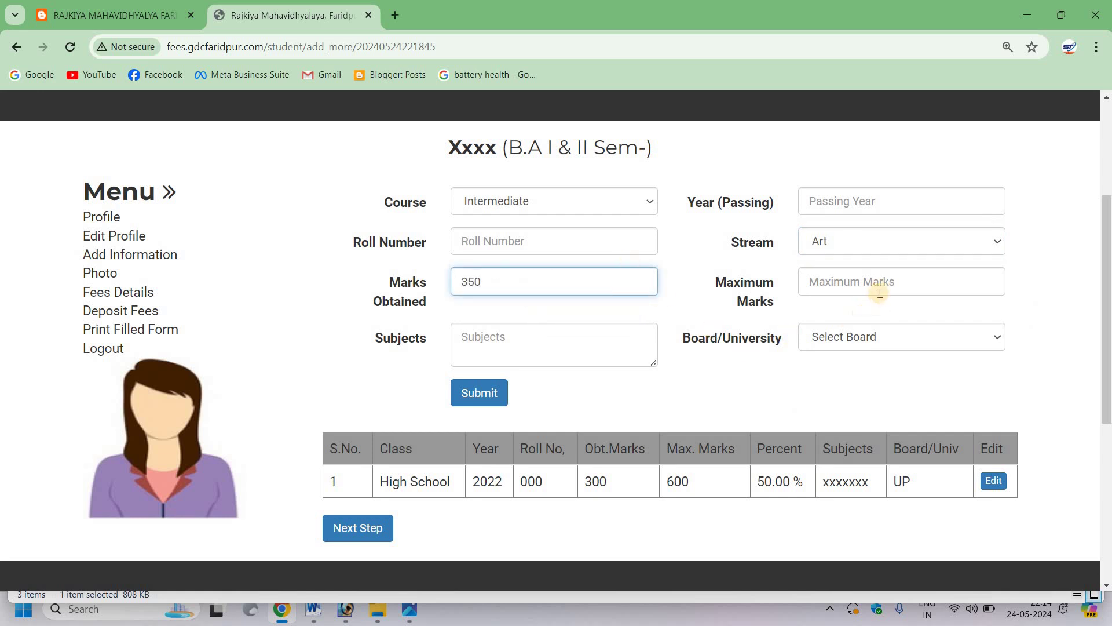
{"action": "left_click", "coordinate": [879, 289]}
{"action": "type", "text": "500"}
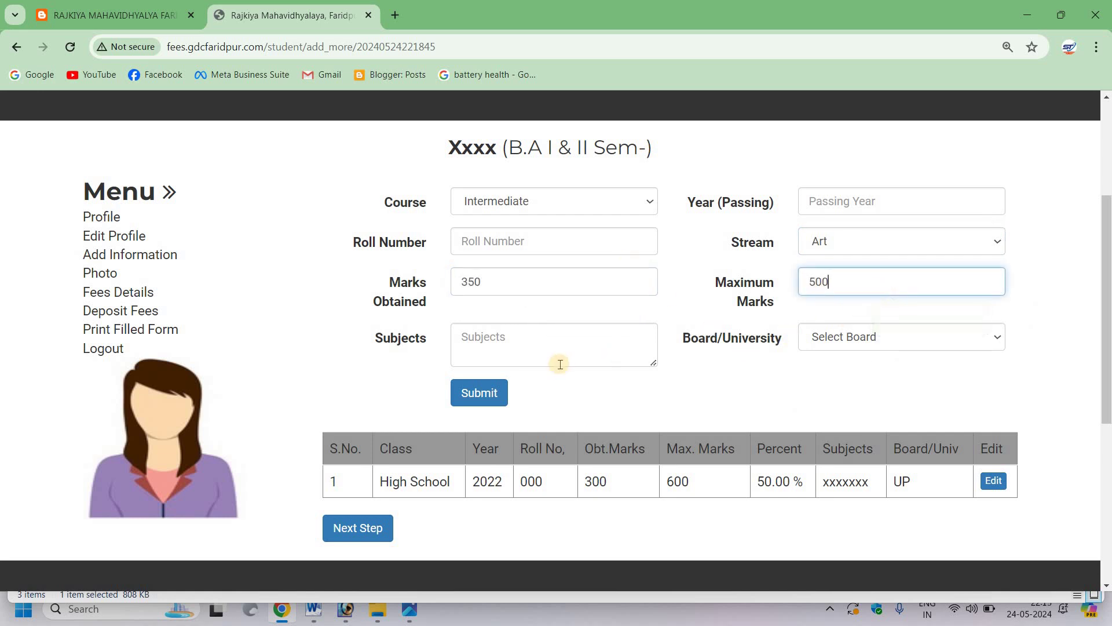
Step: Choose UP Board, fill in the roll number, passing year 2024 and subjects hjhjh, and submit the Intermediate record
{"action": "left_click", "coordinate": [543, 356]}
{"action": "left_click", "coordinate": [876, 343]}
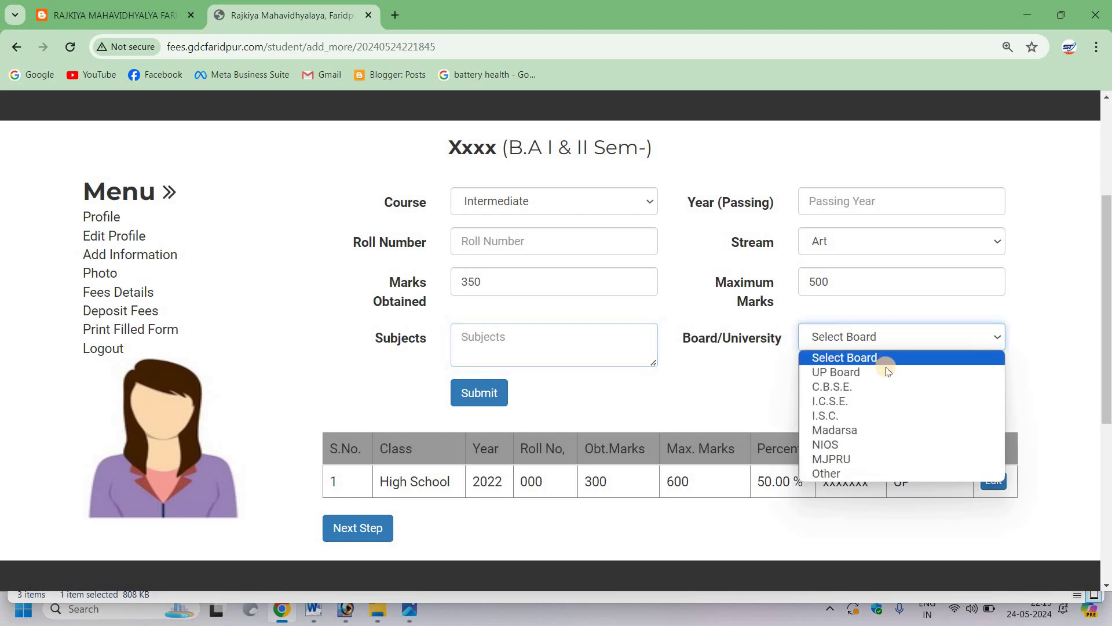
{"action": "key", "text": "Return"}
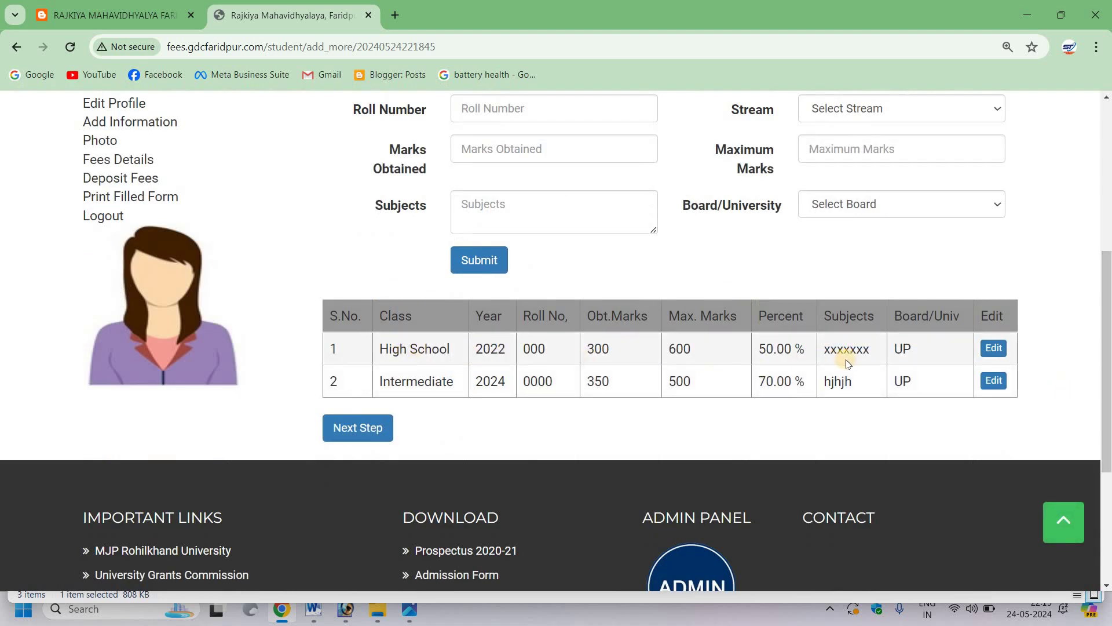
Step: Review the High School and Intermediate records and continue to the photo upload stage of the application
{"action": "scroll", "coordinate": [1106, 398], "scroll_direction": "up", "scroll_amount": 3}
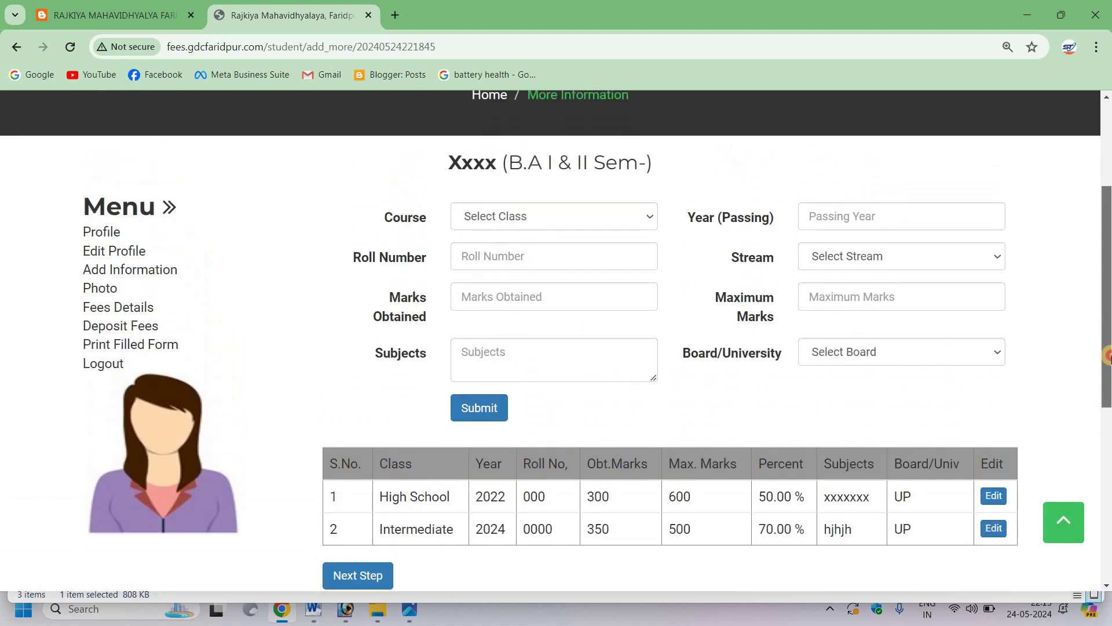
{"action": "scroll", "coordinate": [1107, 399], "scroll_direction": "down", "scroll_amount": 2}
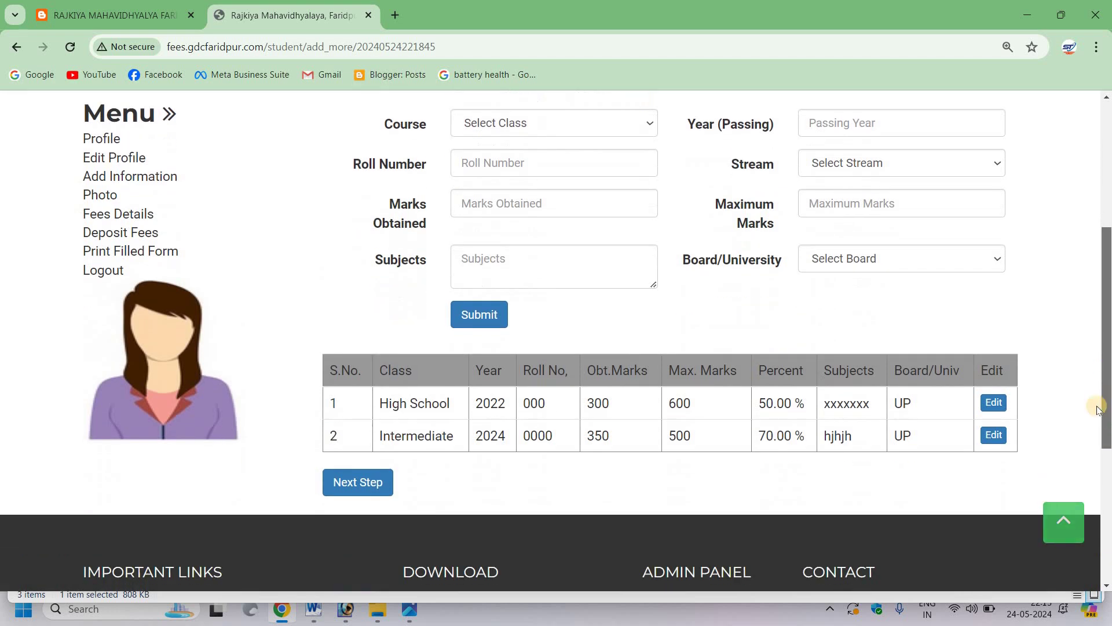
{"action": "left_click", "coordinate": [351, 480]}
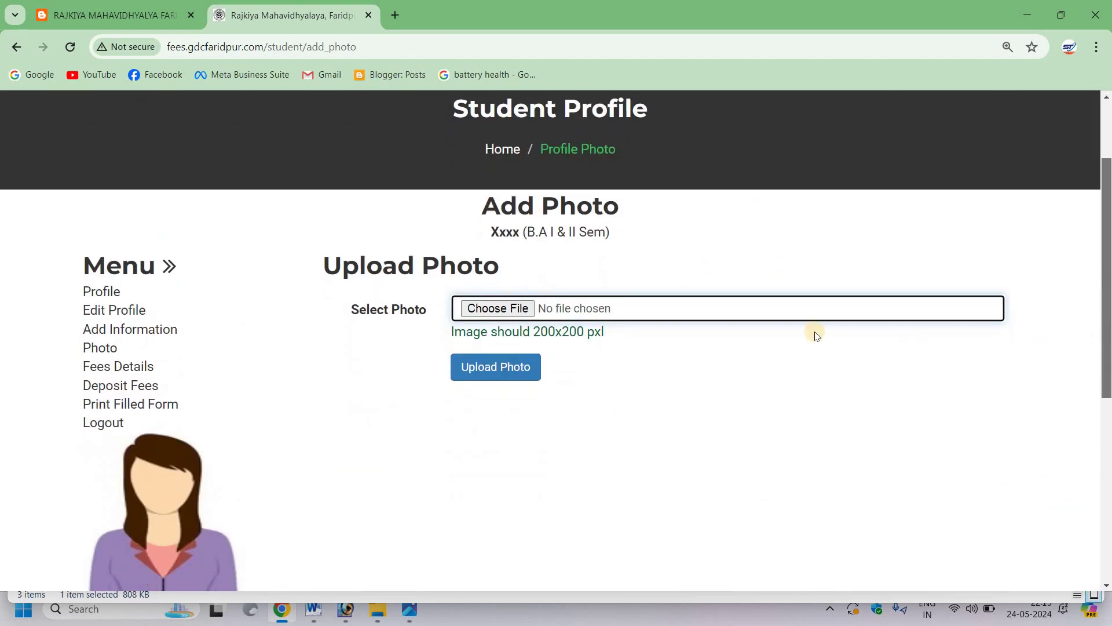
Step: Choose the student's photo from the Desktop folder and upload it as the profile photo
{"action": "scroll", "coordinate": [816, 337], "scroll_direction": "down", "scroll_amount": 1}
{"action": "left_click_drag", "start_coordinate": [343, 242], "coordinate": [505, 290]}
{"action": "left_click", "coordinate": [505, 290]}
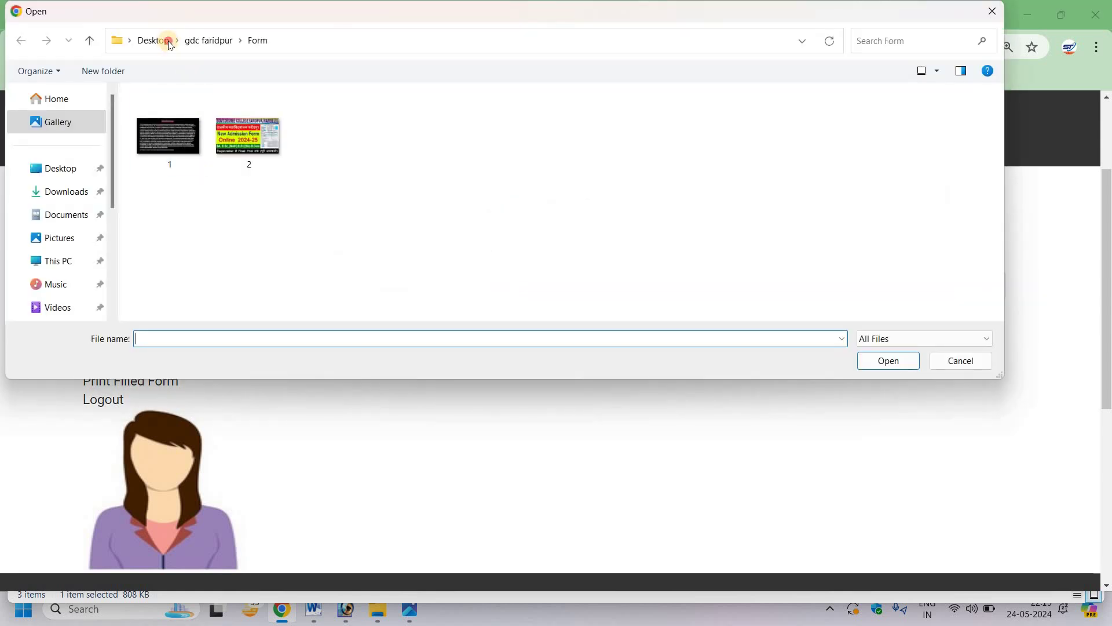
{"action": "left_click", "coordinate": [170, 42]}
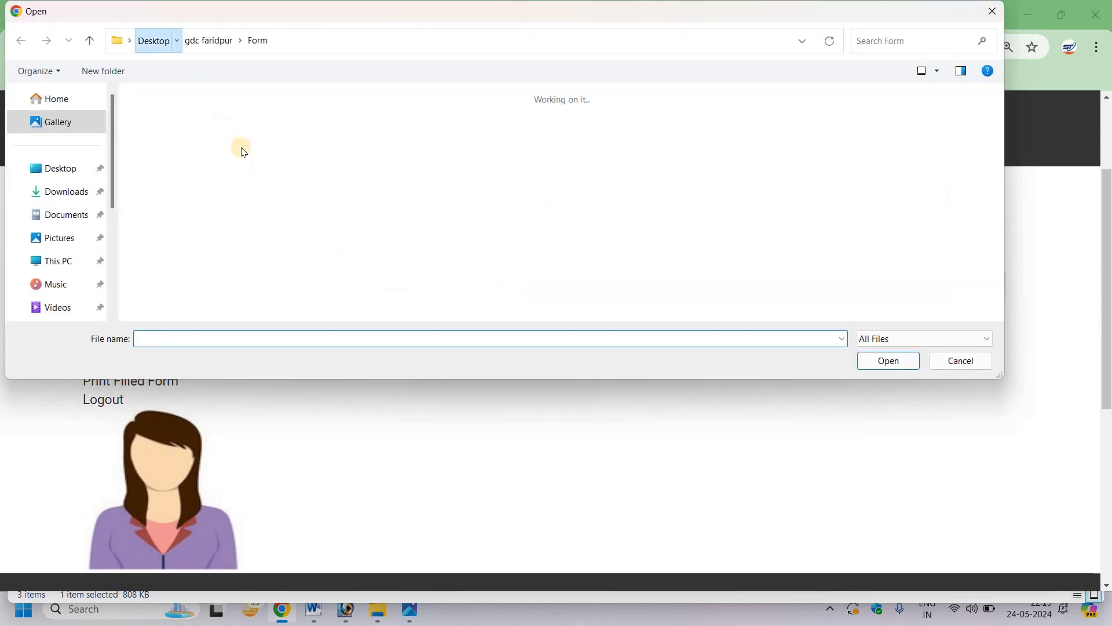
{"action": "double_click", "coordinate": [241, 146]}
{"action": "double_click", "coordinate": [243, 145]}
{"action": "left_click", "coordinate": [496, 345]}
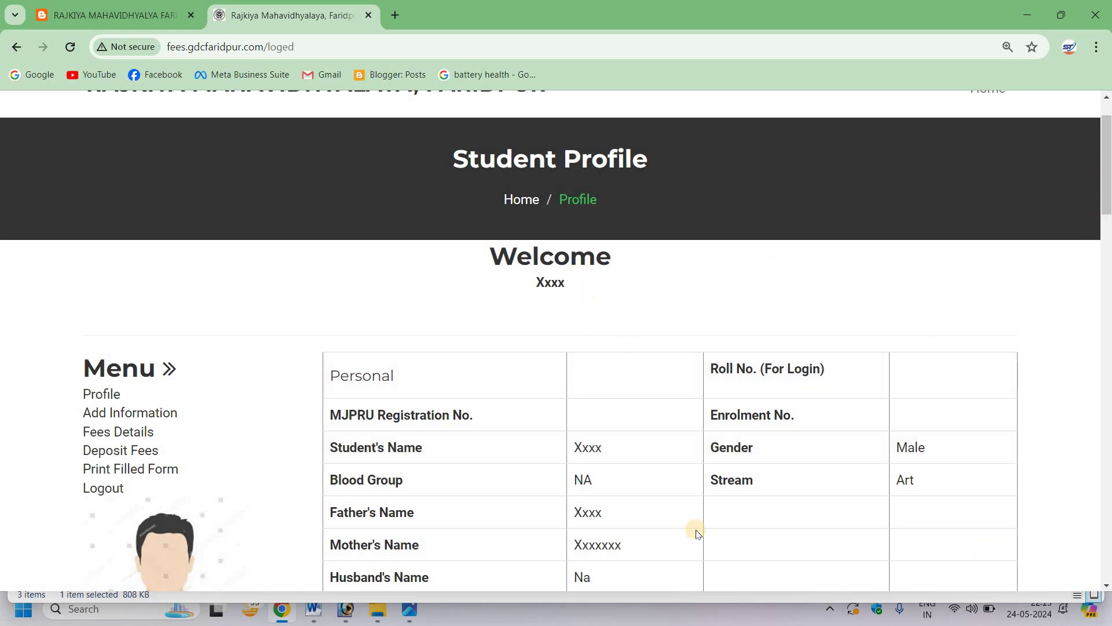
Step: Review the completed student profile, submit the application form with confirmation, and check the submission date
{"action": "scroll", "coordinate": [911, 391], "scroll_direction": "down", "scroll_amount": 15}
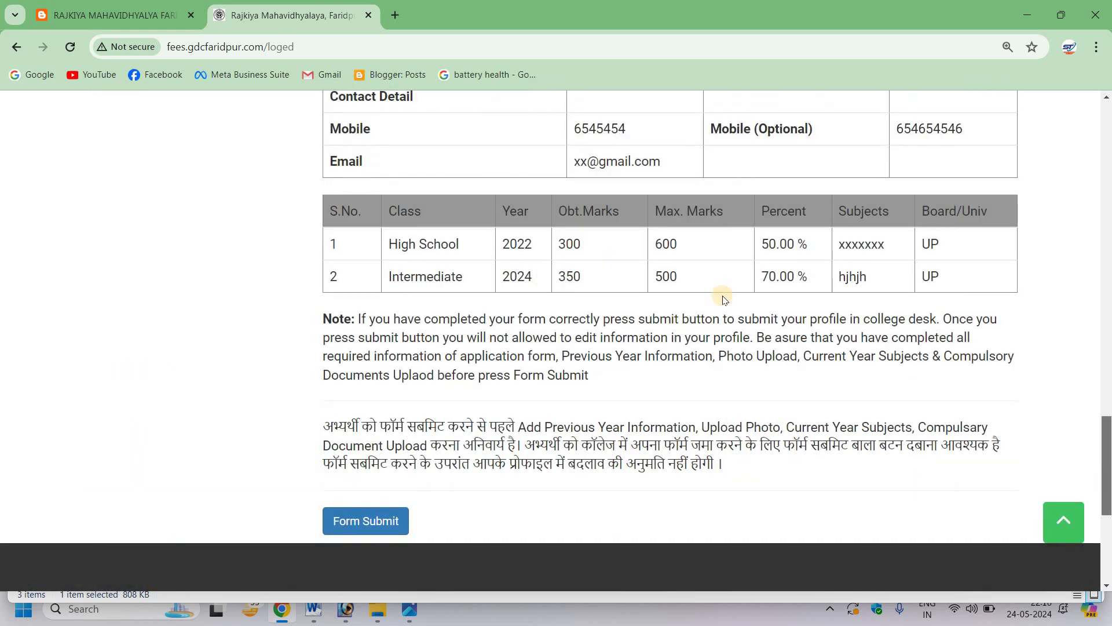
{"action": "scroll", "coordinate": [666, 284], "scroll_direction": "down", "scroll_amount": 4}
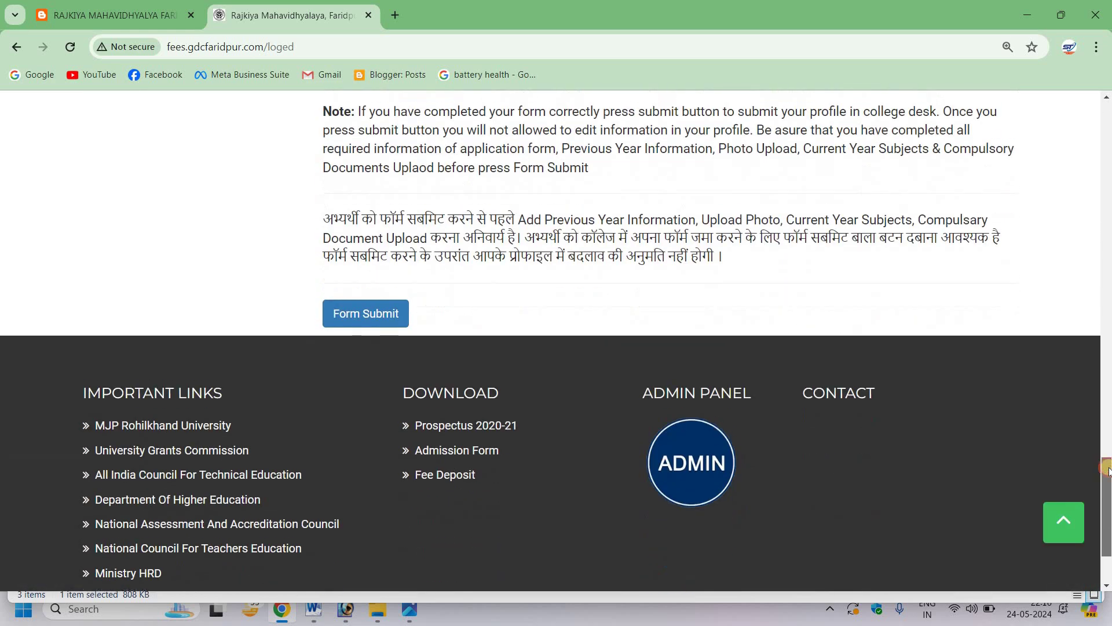
{"action": "scroll", "coordinate": [606, 265], "scroll_direction": "up", "scroll_amount": 1}
{"action": "left_click", "coordinate": [382, 359]}
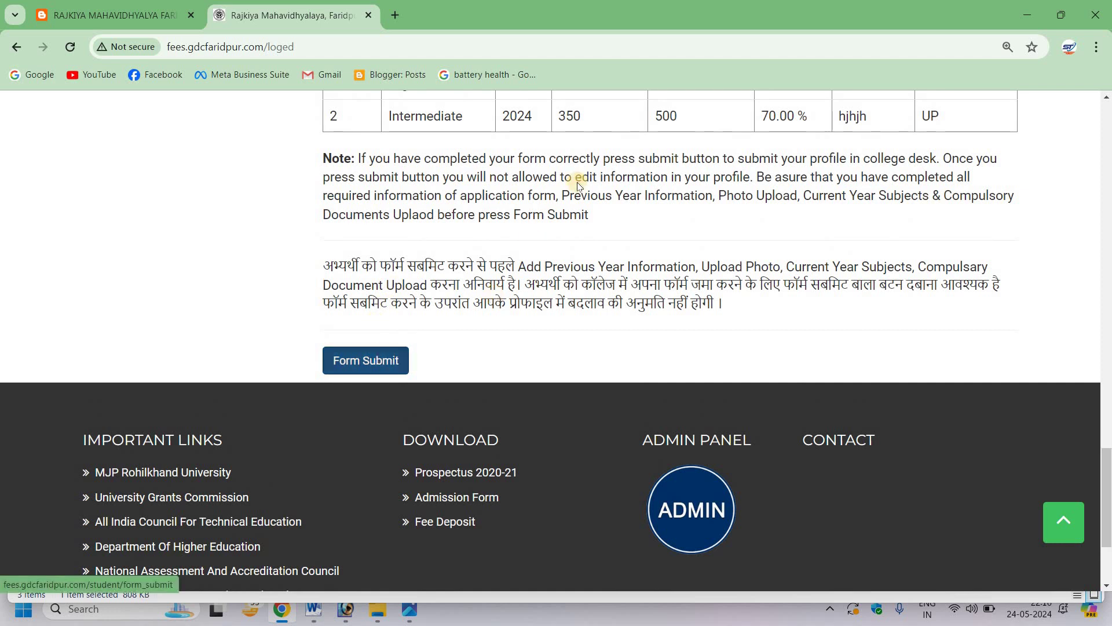
{"action": "left_click", "coordinate": [622, 170]}
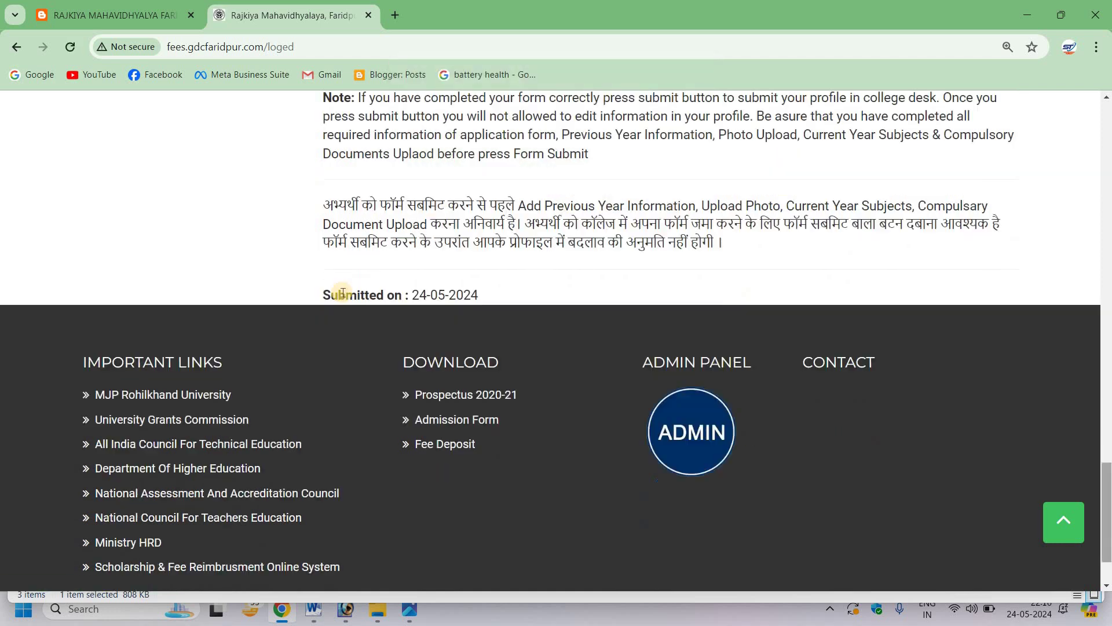
{"action": "left_click_drag", "start_coordinate": [474, 291], "coordinate": [339, 295]}
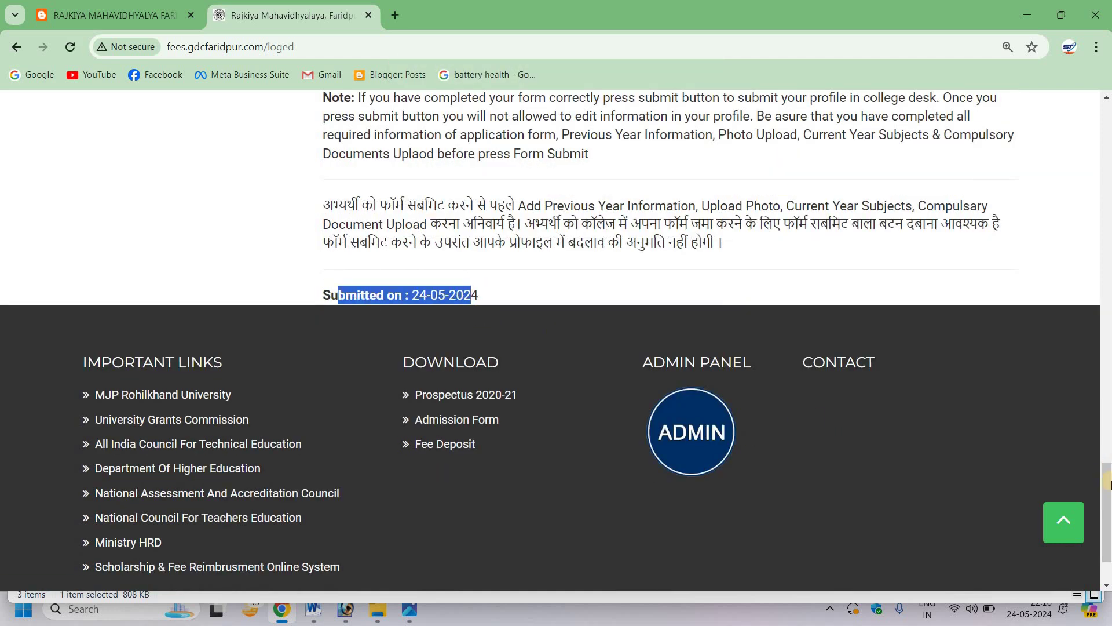
Step: Open the printable version of the filled application form and bring up its print preview
{"action": "left_click_drag", "start_coordinate": [1108, 244], "coordinate": [1108, 105]}
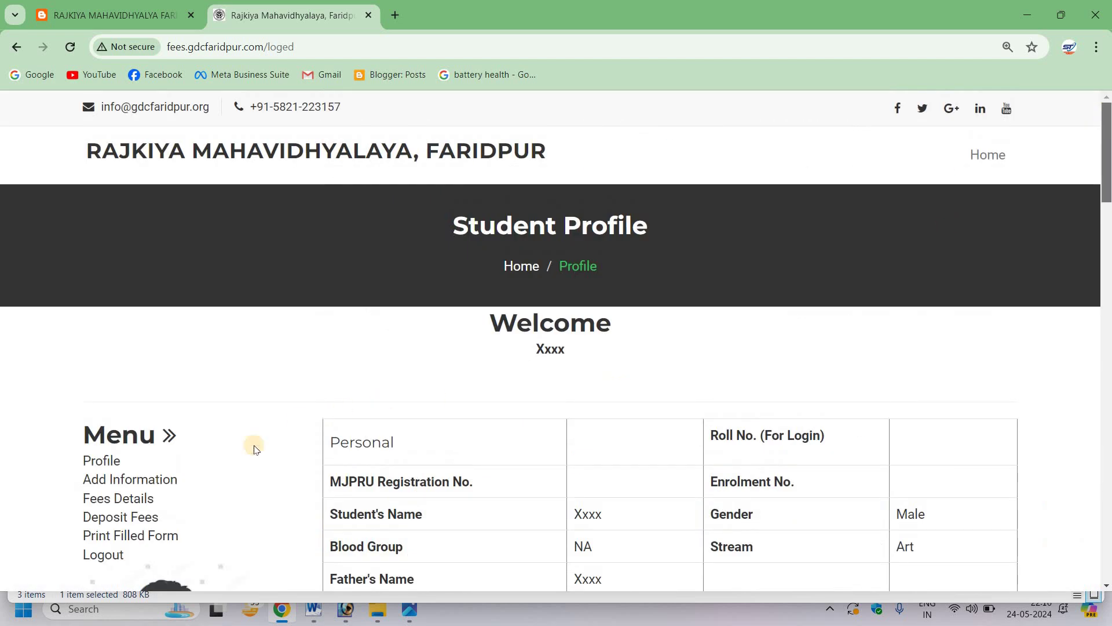
{"action": "left_click", "coordinate": [155, 546]}
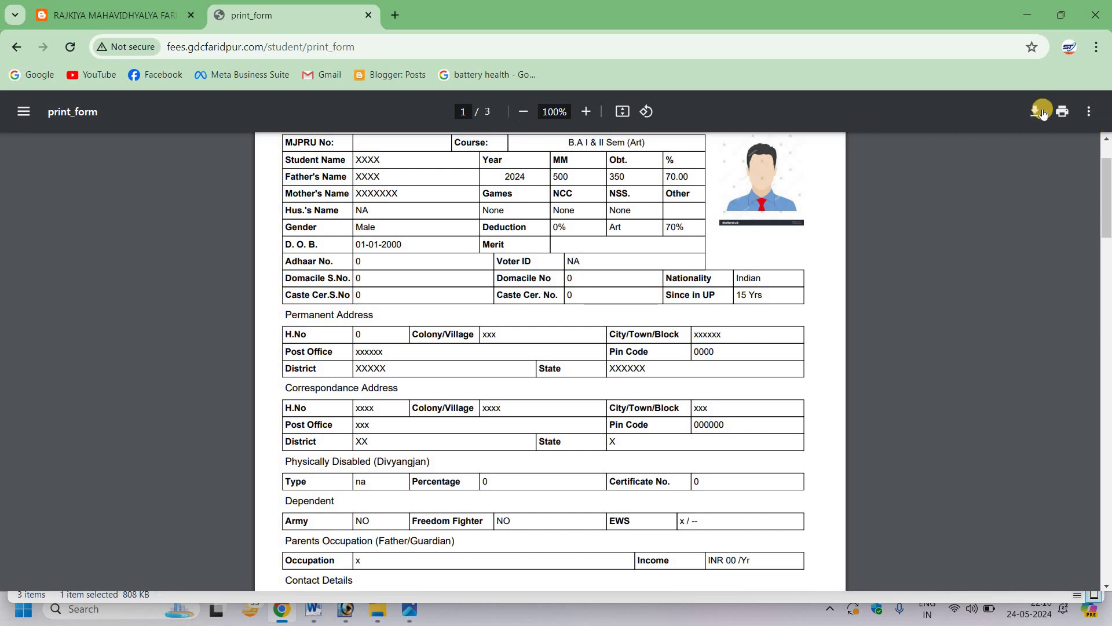
{"action": "left_click", "coordinate": [1060, 113]}
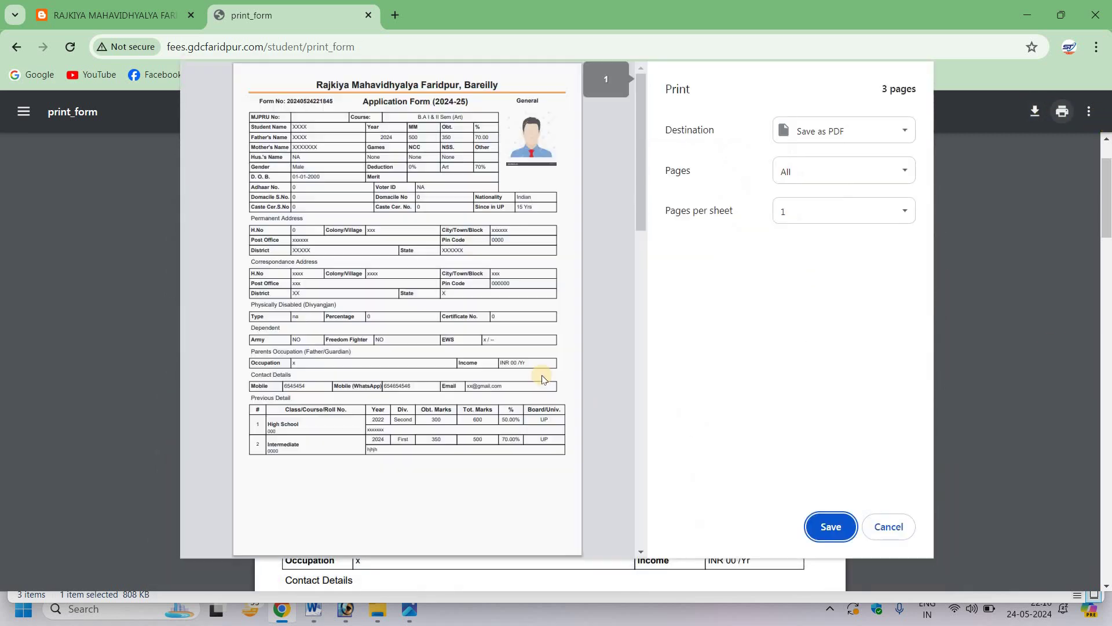